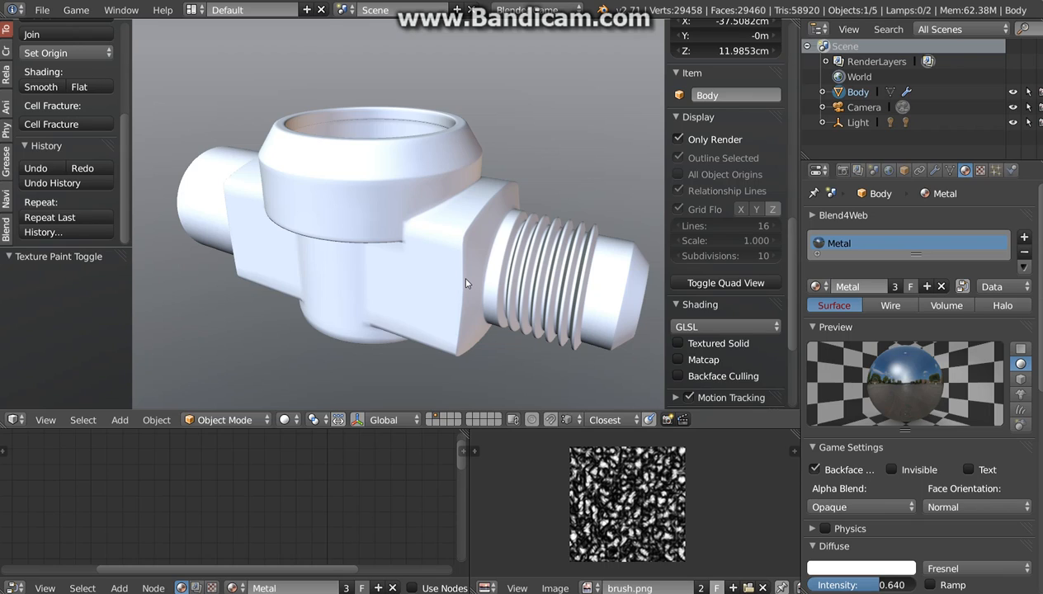
# - Assign the Metal material to the Body object
pyautogui.moveTo(444, 281); pyautogui.dragTo(448, 283, button='middle')
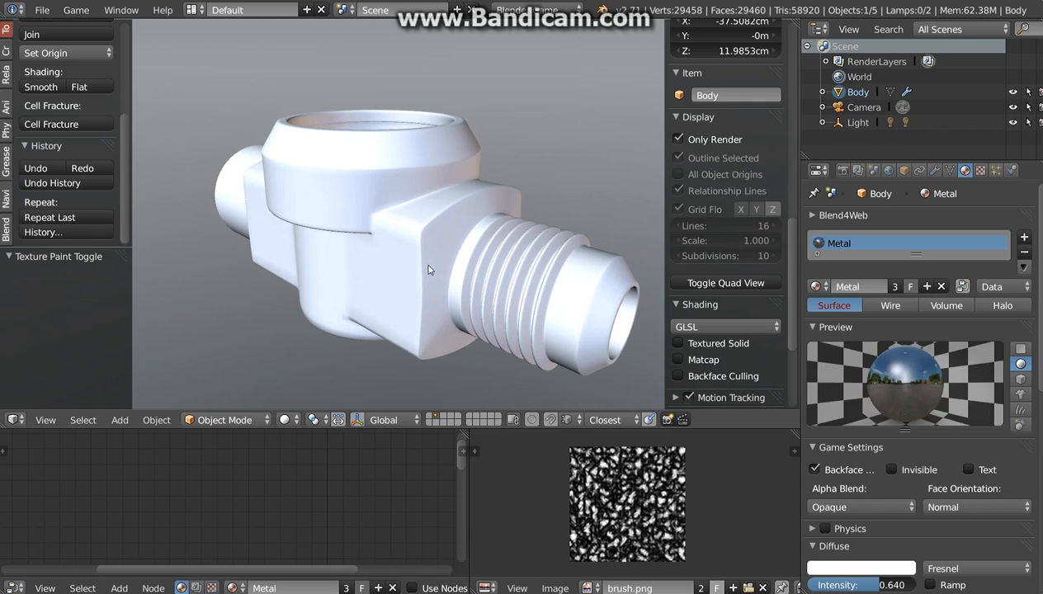
pyautogui.moveTo(434, 262); pyautogui.dragTo(438, 260, button='middle')
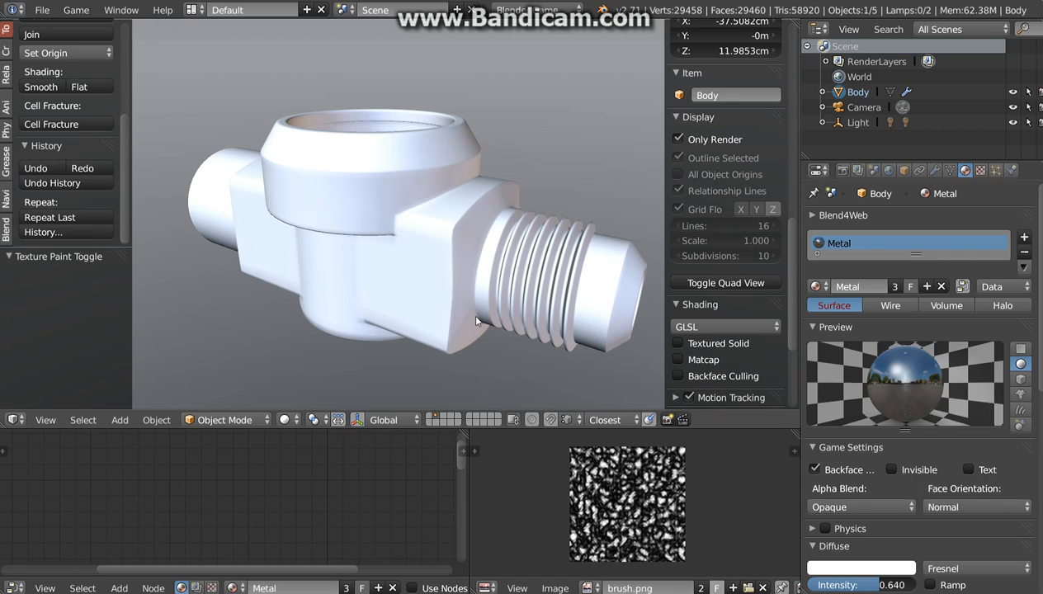
pyautogui.moveTo(446, 270); pyautogui.dragTo(317, 143, button='middle')
pyautogui.moveTo(407, 247); pyautogui.dragTo(444, 315, button='middle')
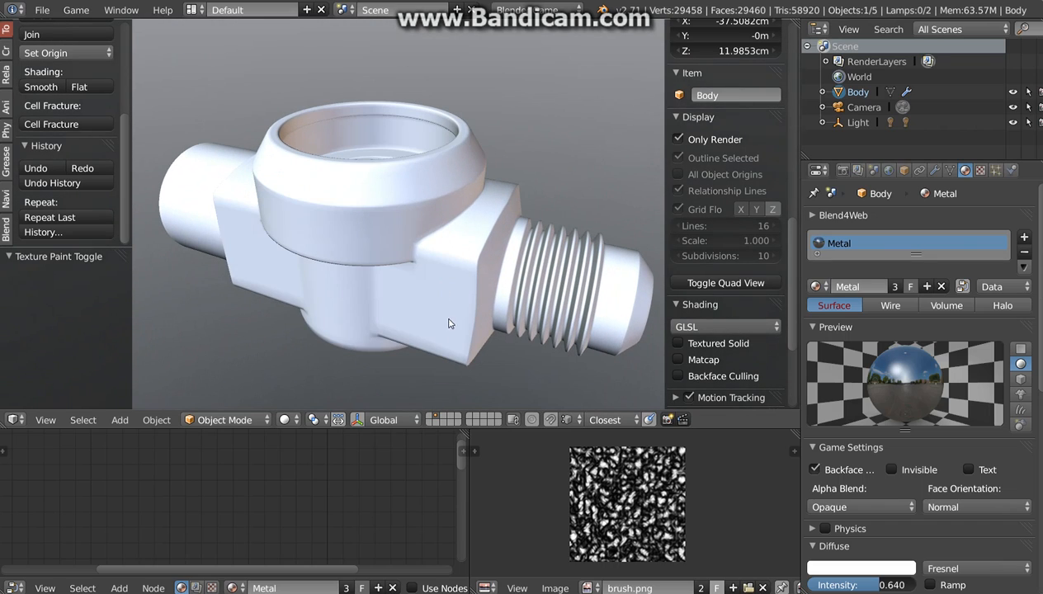
pyautogui.click(816, 286)
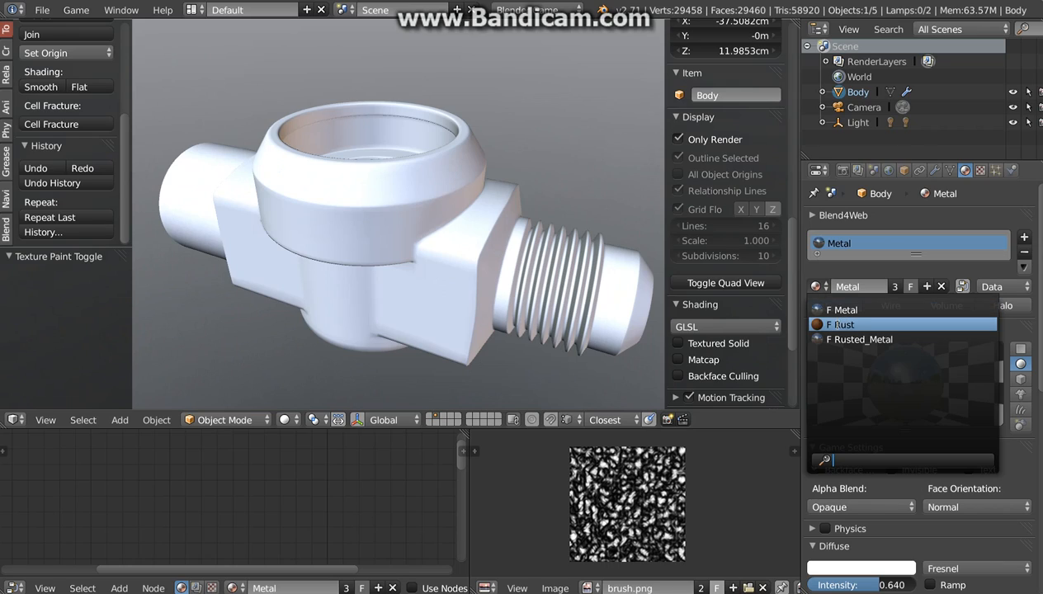
pyautogui.click(842, 309)
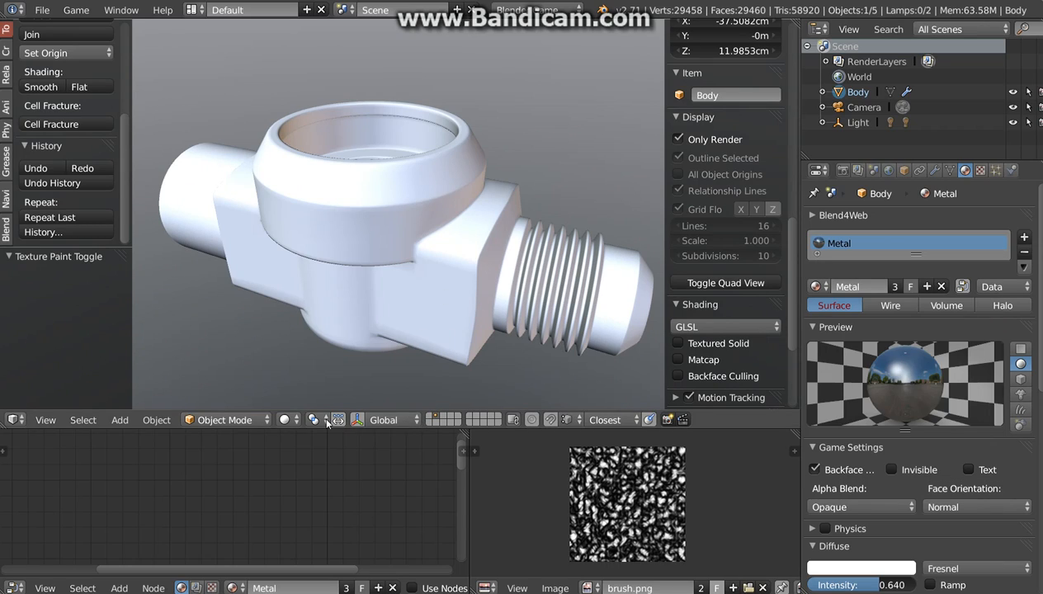
# - Enable Textured Solid display and switch the viewport shading to Texture
pyautogui.click(677, 344)
pyautogui.moveTo(456, 279); pyautogui.dragTo(311, 233, button='middle')
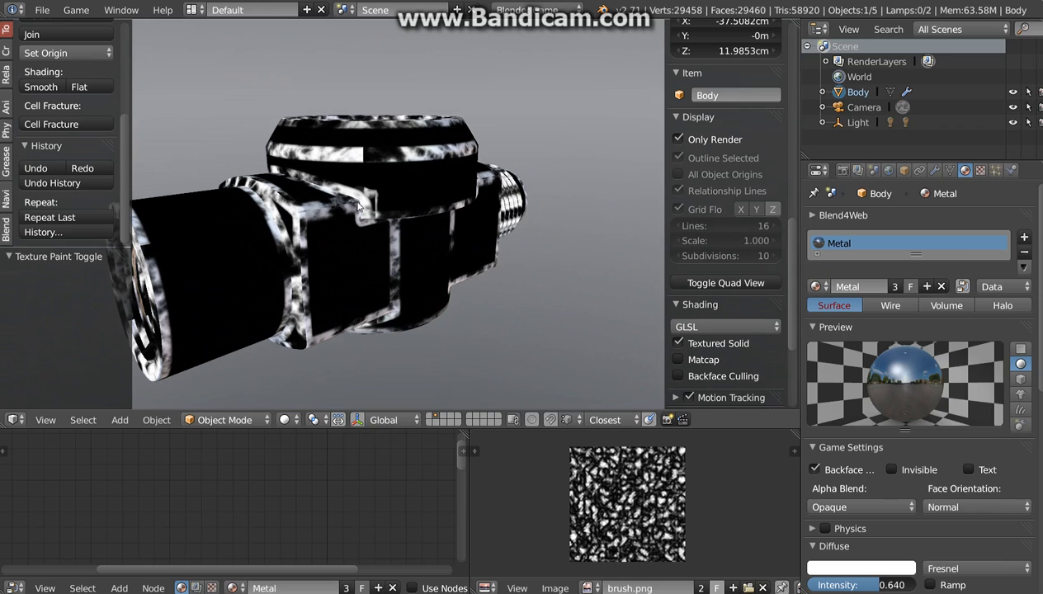
pyautogui.moveTo(296, 274); pyautogui.dragTo(392, 272, button='middle')
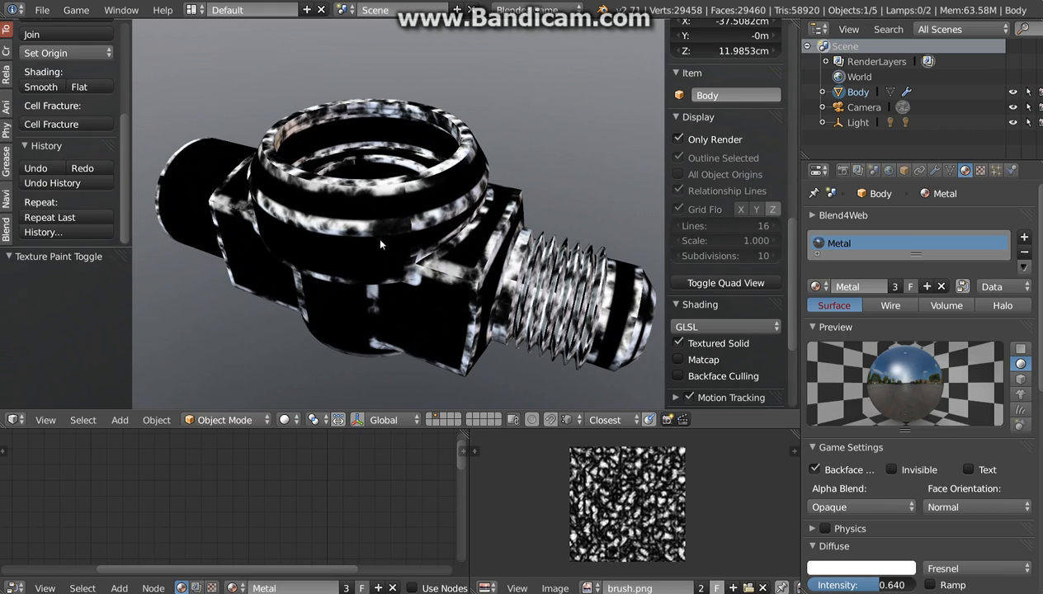
pyautogui.click(289, 420)
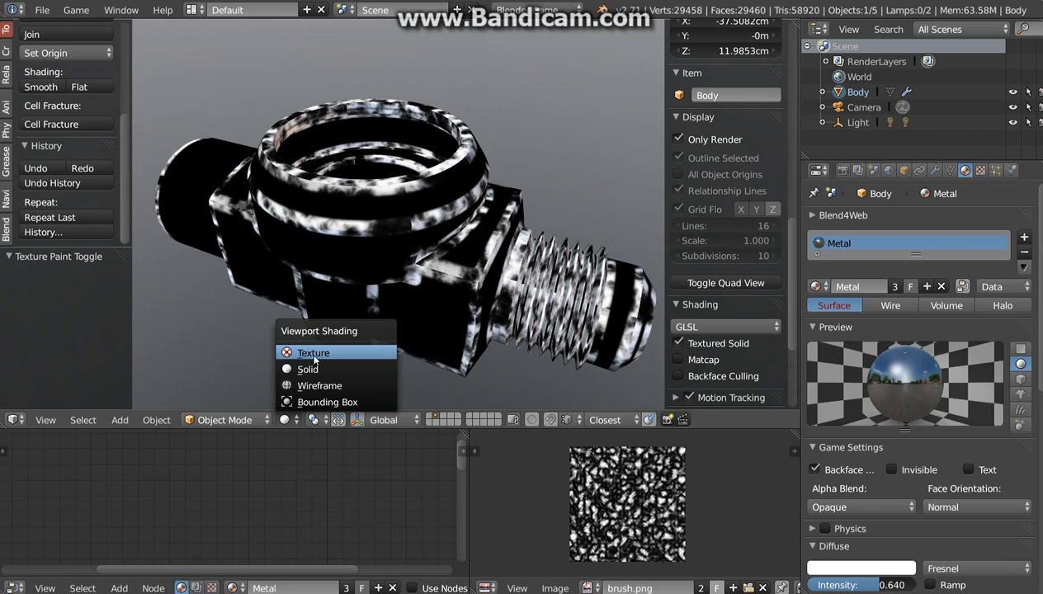
pyautogui.click(313, 353)
pyautogui.moveTo(333, 340)
pyautogui.mouseDown(button='middle')
pyautogui.moveTo(396, 252)
pyautogui.moveTo(206, 241)
pyautogui.moveTo(376, 237)
pyautogui.mouseUp(button='middle')
pyautogui.moveTo(459, 253); pyautogui.dragTo(517, 265, button='middle')
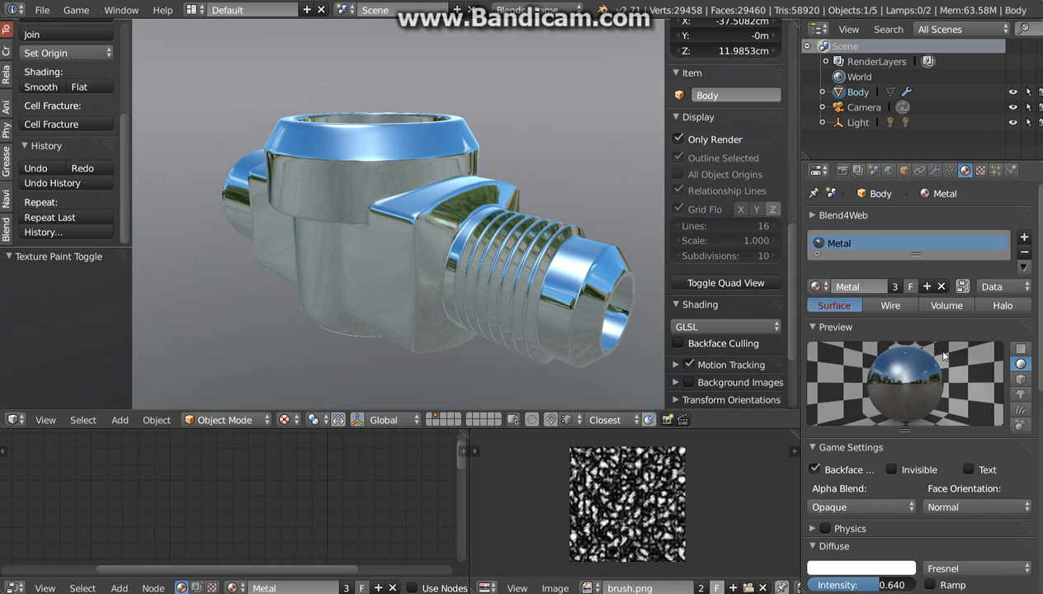
# - Review the Metal material's image texture and mapping settings, collapsing the Image and Image Mapping sections
pyautogui.click(979, 170)
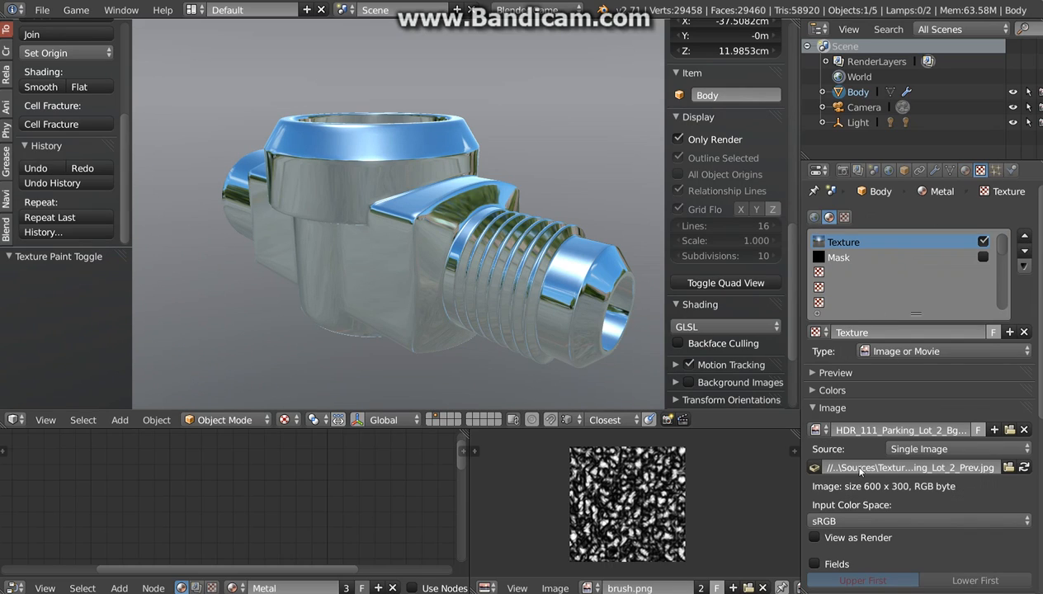
pyautogui.click(813, 408)
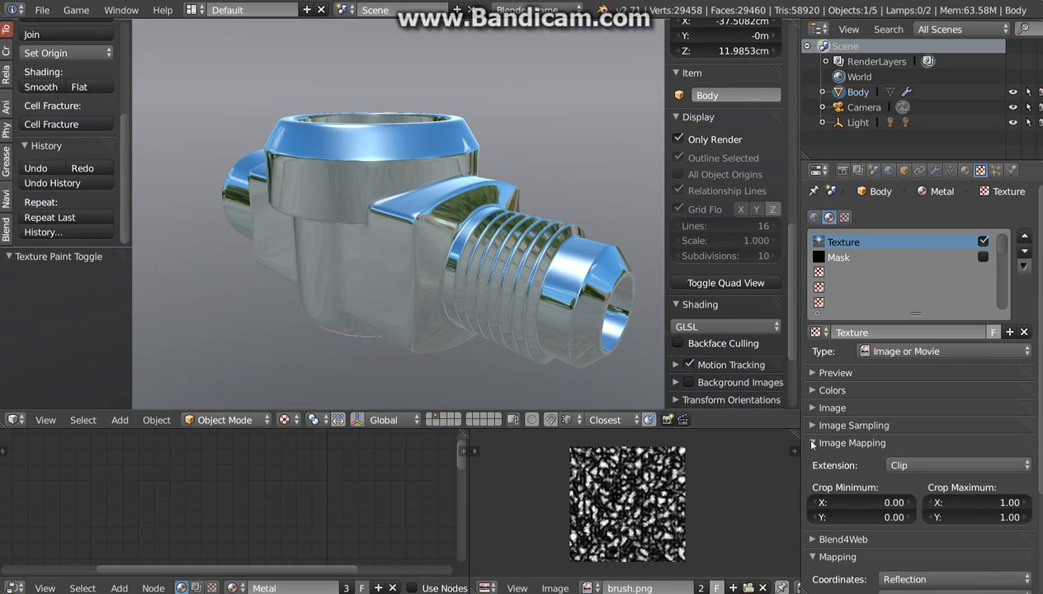
pyautogui.click(814, 443)
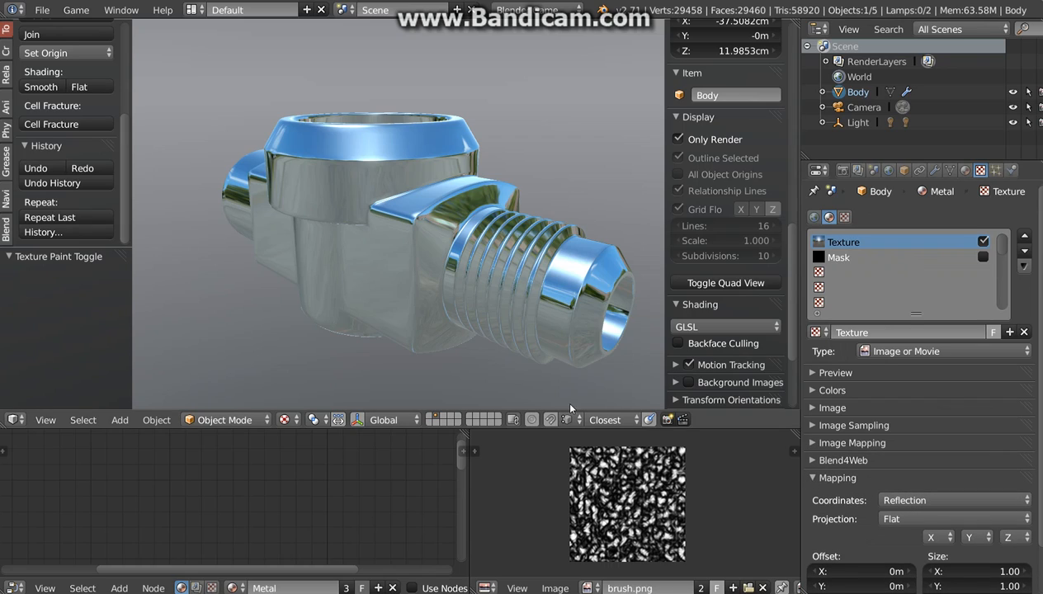
# - Assign the Rust material to the Body object
pyautogui.click(966, 170)
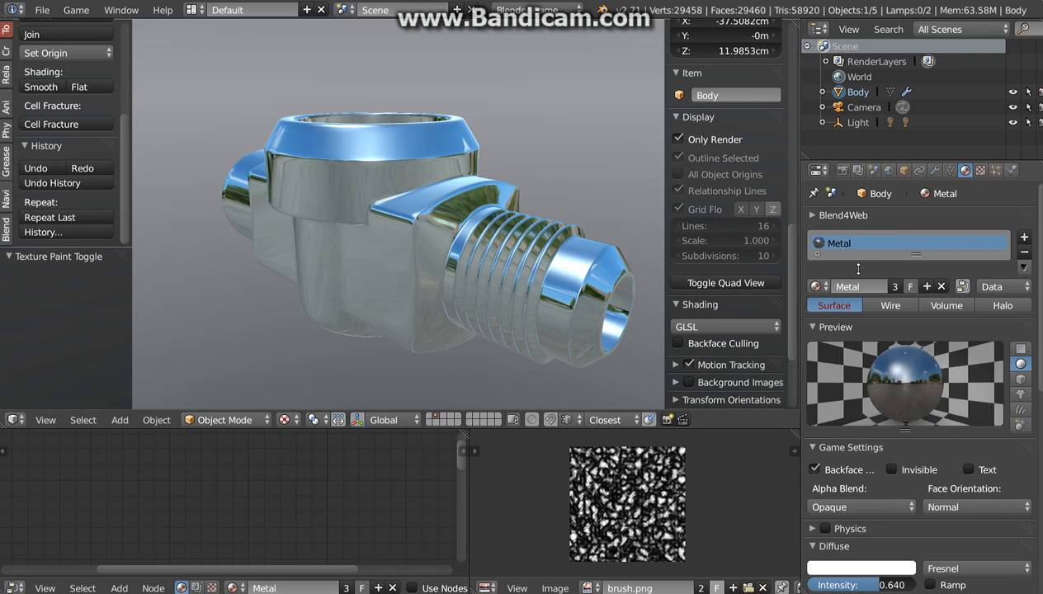
pyautogui.click(822, 291)
pyautogui.click(832, 322)
pyautogui.moveTo(480, 266); pyautogui.dragTo(517, 281, button='middle')
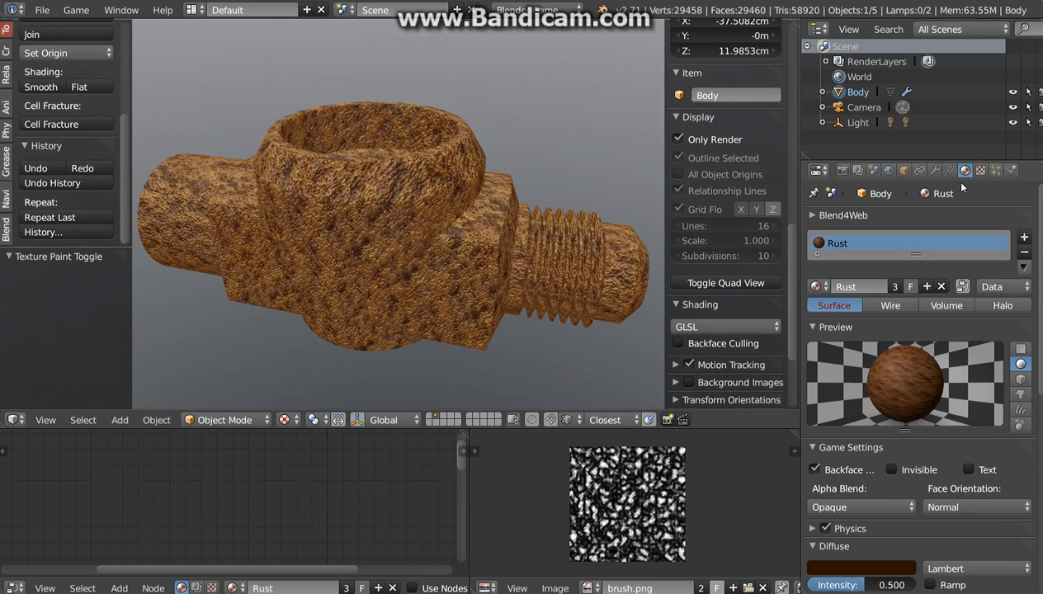
# - Examine the Rust texture's mapping and influence settings and how the rust looks on the body from several sides
pyautogui.click(981, 170)
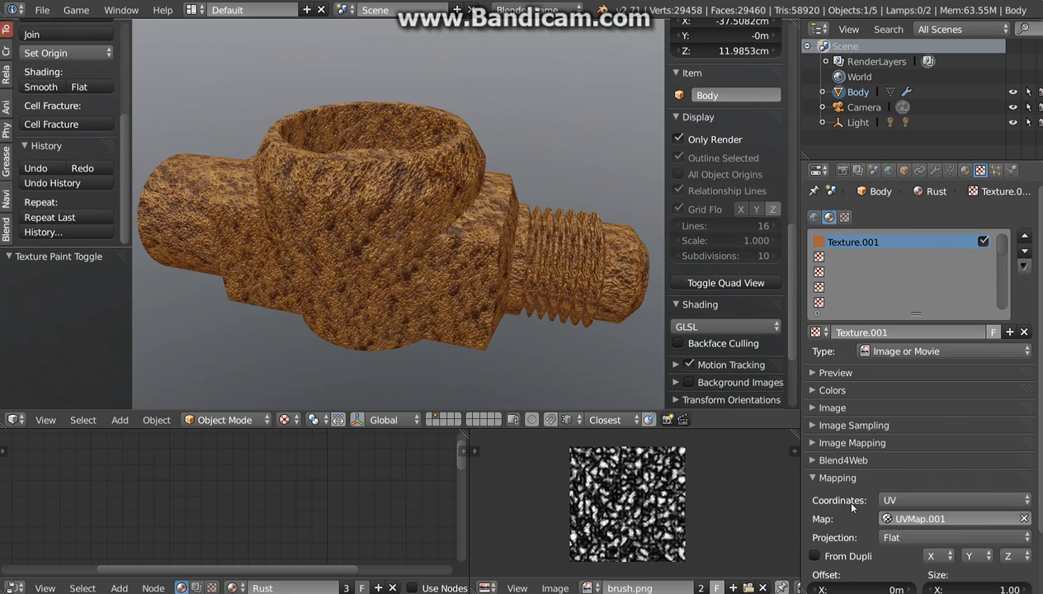
pyautogui.click(815, 479)
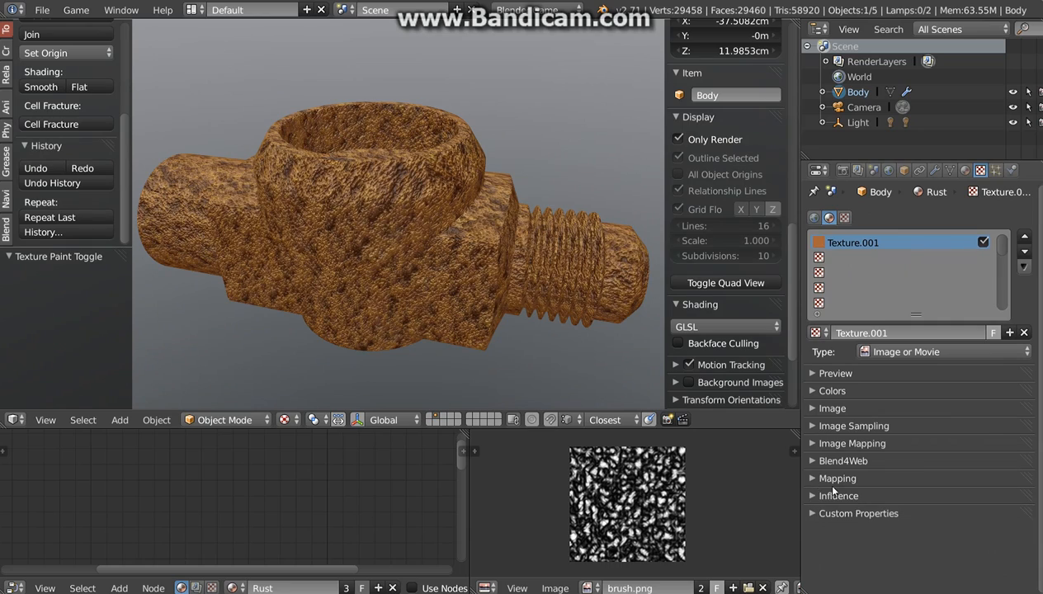
pyautogui.click(813, 496)
pyautogui.scroll(-3, 866, 505)
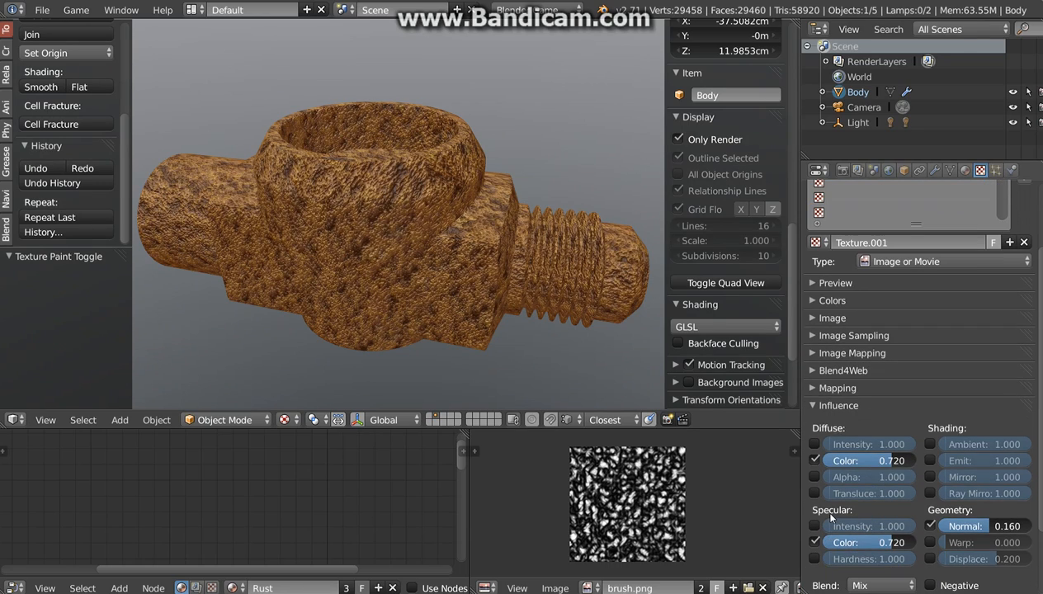
pyautogui.click(930, 526)
pyautogui.moveTo(402, 263); pyautogui.dragTo(298, 196, button='middle')
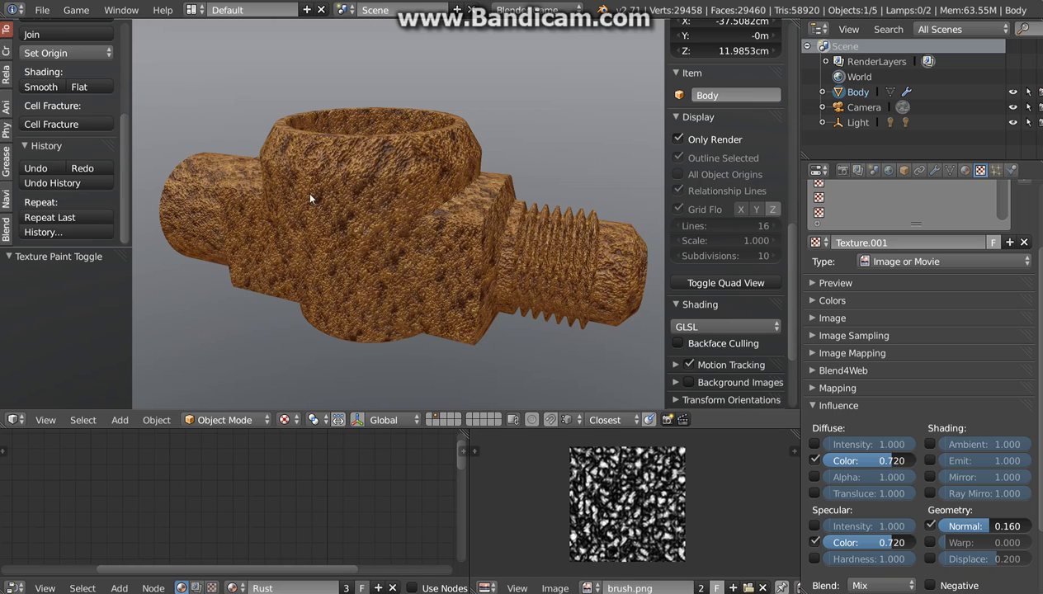
pyautogui.moveTo(365, 292); pyautogui.dragTo(327, 261, button='middle')
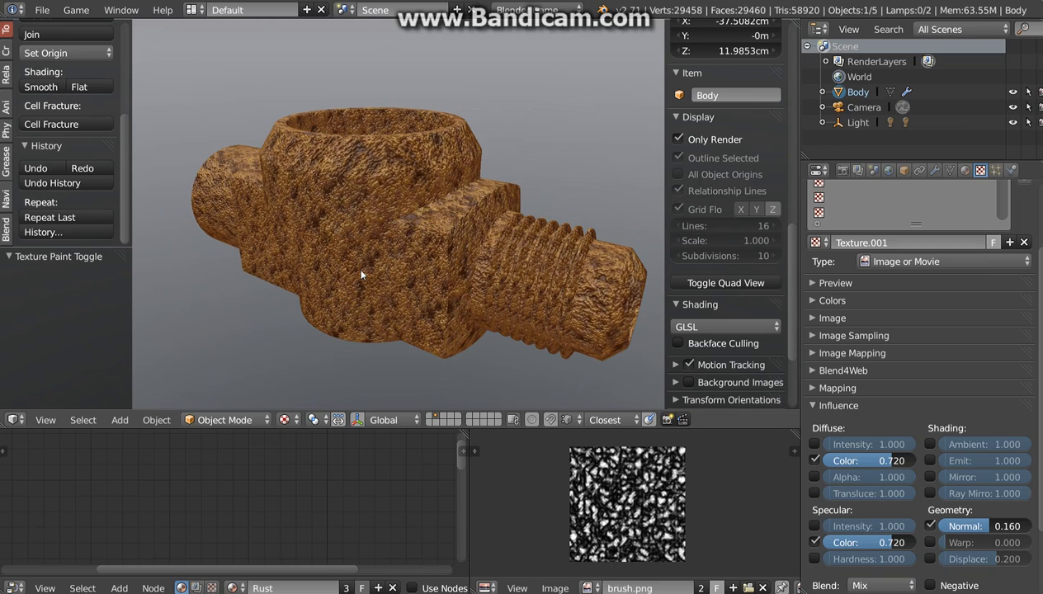
pyautogui.scroll(4, 927, 292)
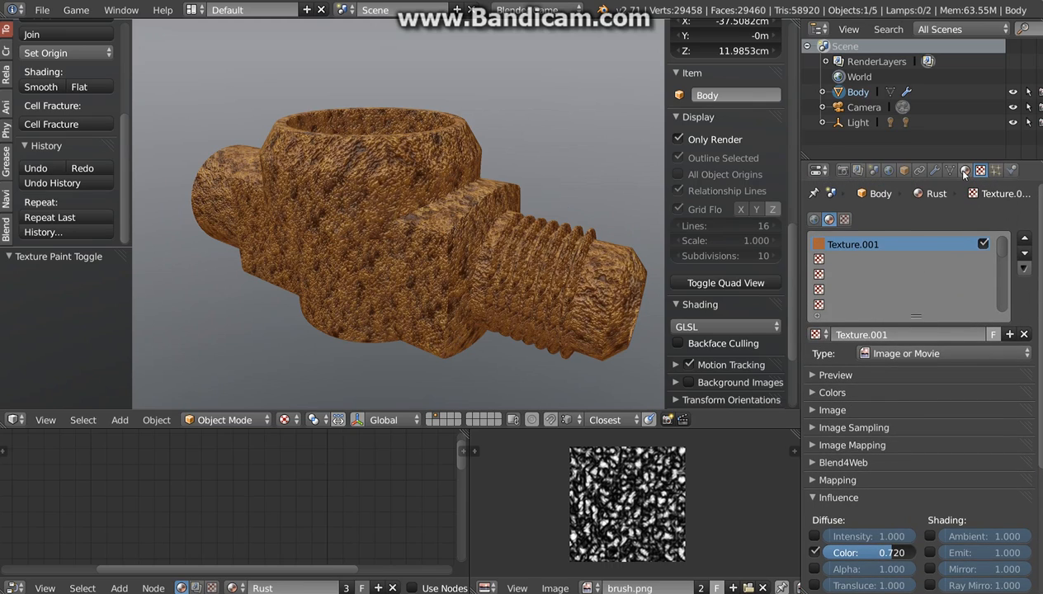
pyautogui.click(962, 171)
pyautogui.moveTo(412, 246); pyautogui.dragTo(481, 229, button='middle')
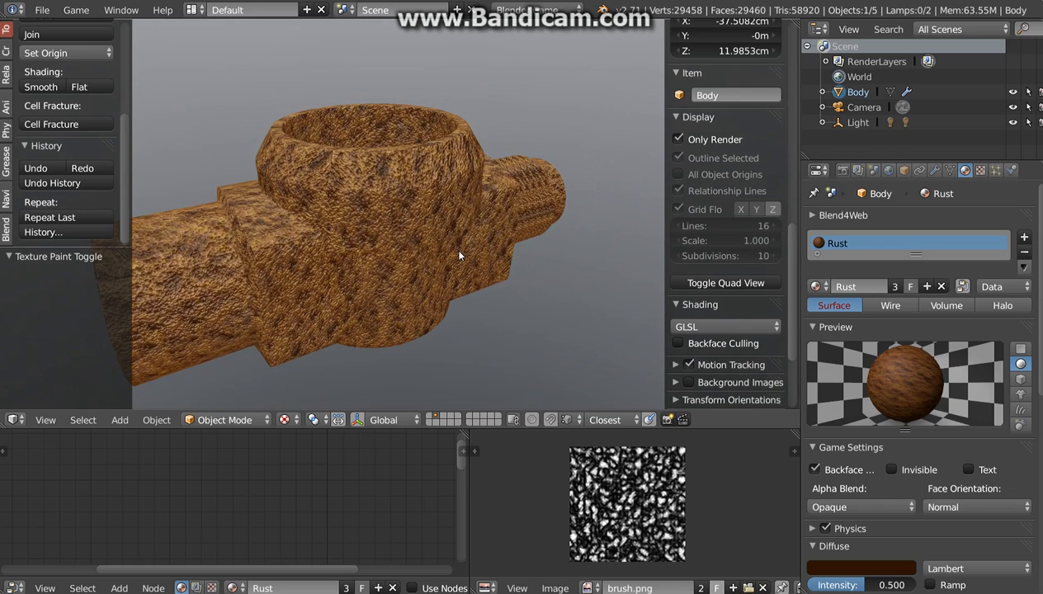
pyautogui.moveTo(386, 270); pyautogui.dragTo(388, 262, button='middle')
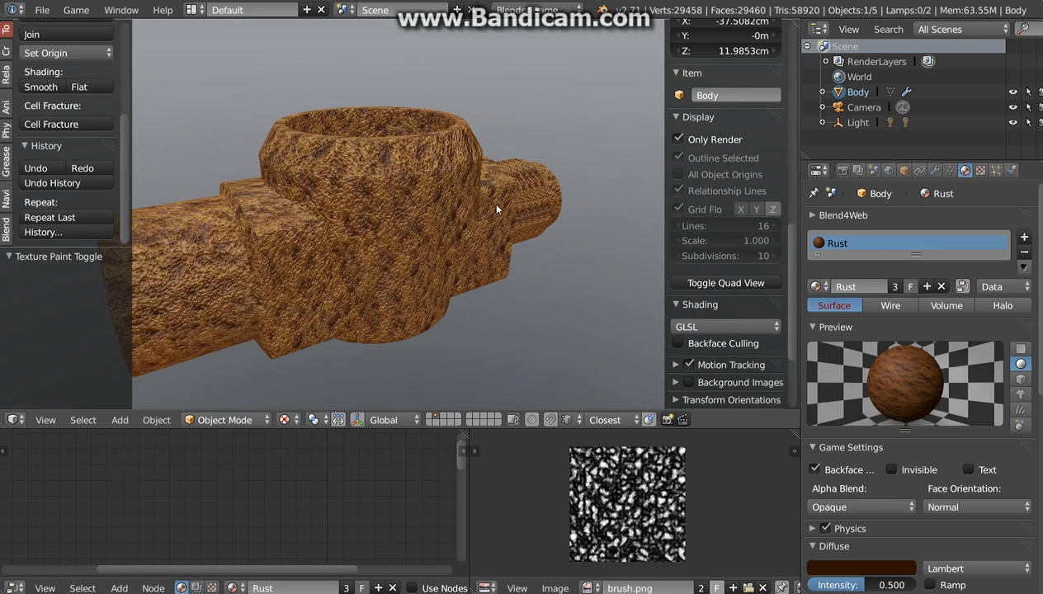
pyautogui.keyDown('shift'); pyautogui.moveTo(379, 205); pyautogui.dragTo(396, 213, button='middle'); pyautogui.keyUp('shift')
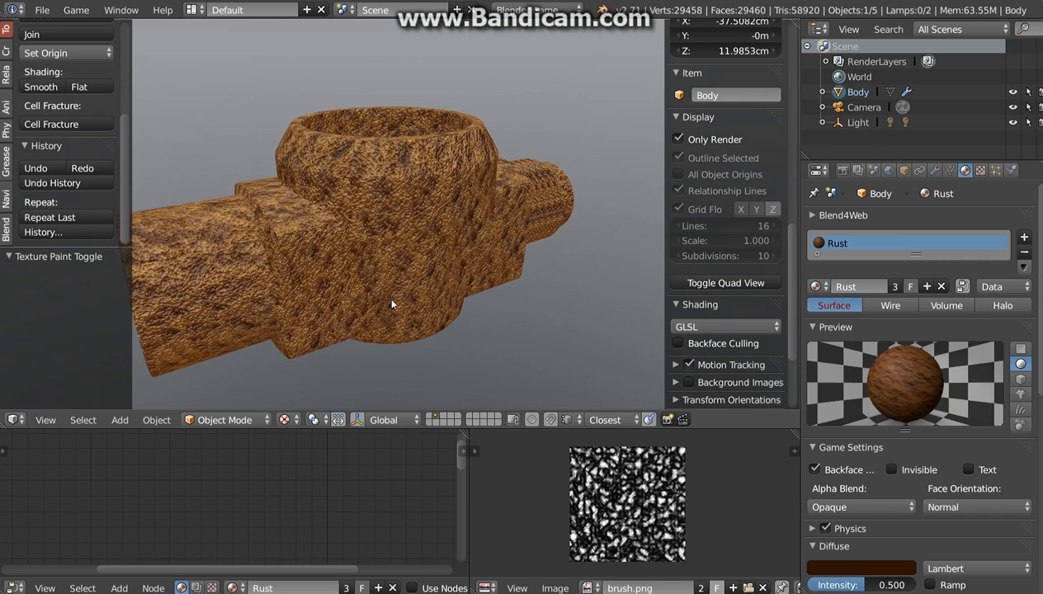
pyautogui.moveTo(399, 295); pyautogui.dragTo(382, 297, button='middle')
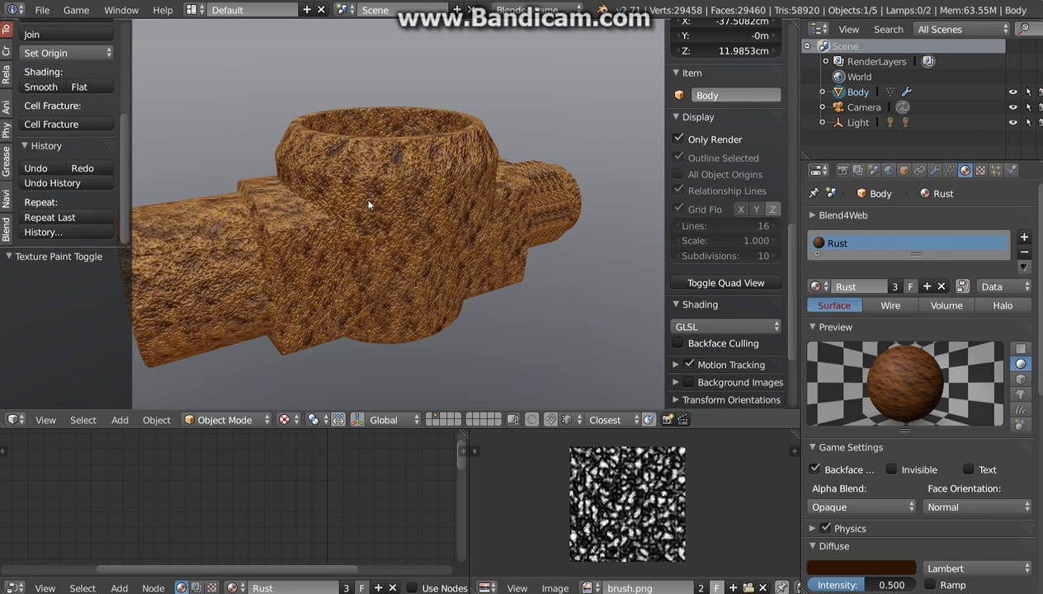
# - Unwrap the whole Body mesh in Edit Mode with Smart UV Project, using angle limit 66.00, island margin 0.03 and area weight 0.00
pyautogui.press('Tab')
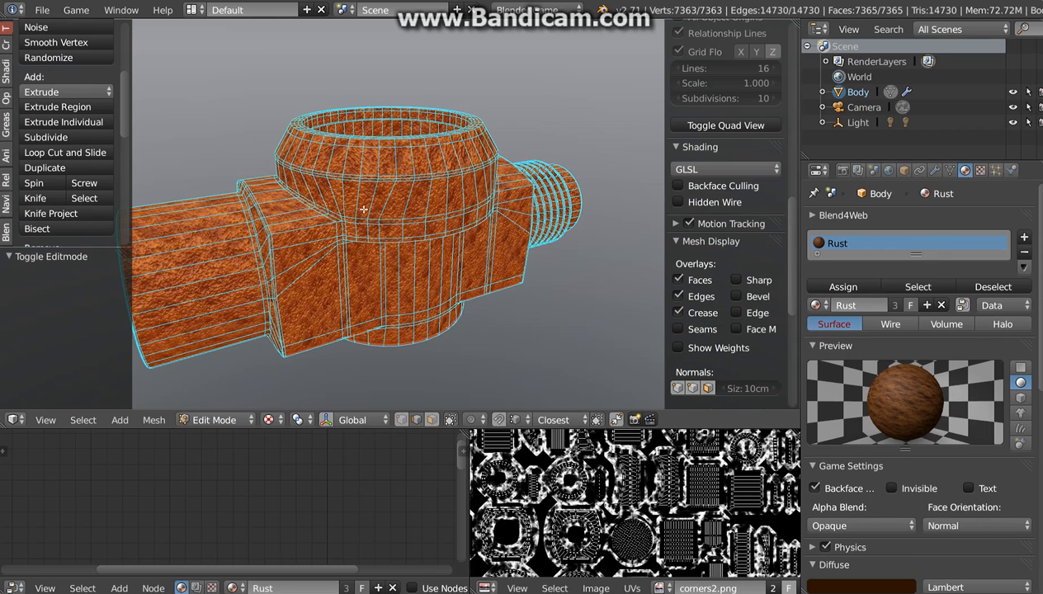
pyautogui.scroll(-4, 556, 440)
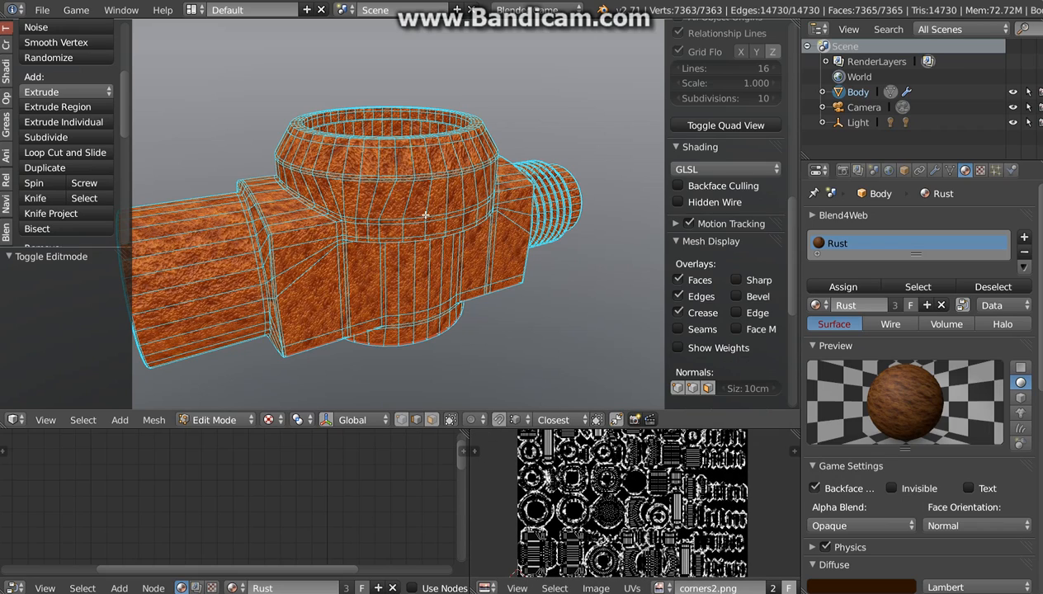
pyautogui.press('u')
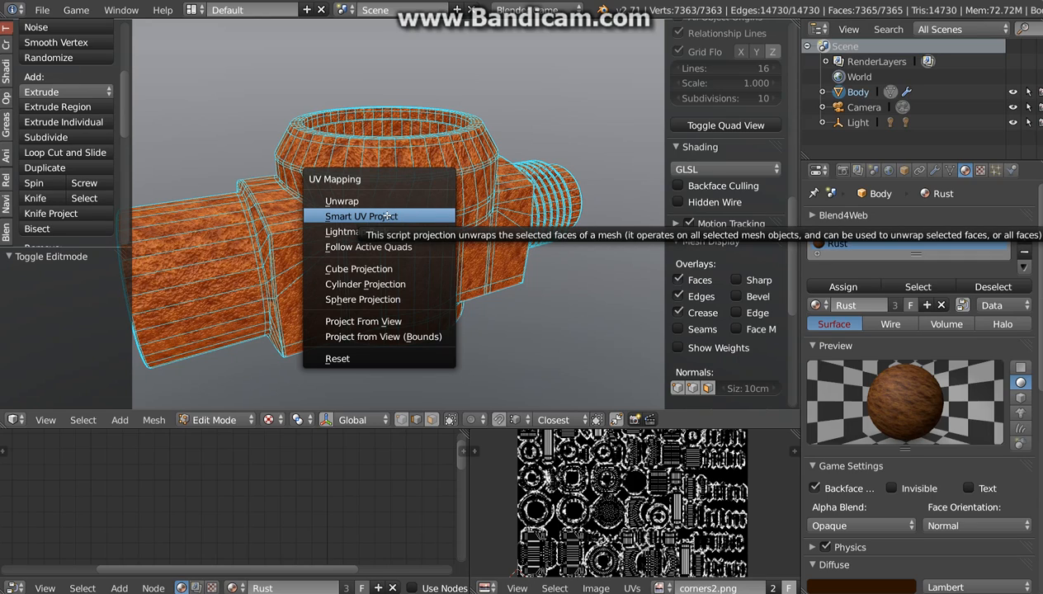
pyautogui.click(384, 216)
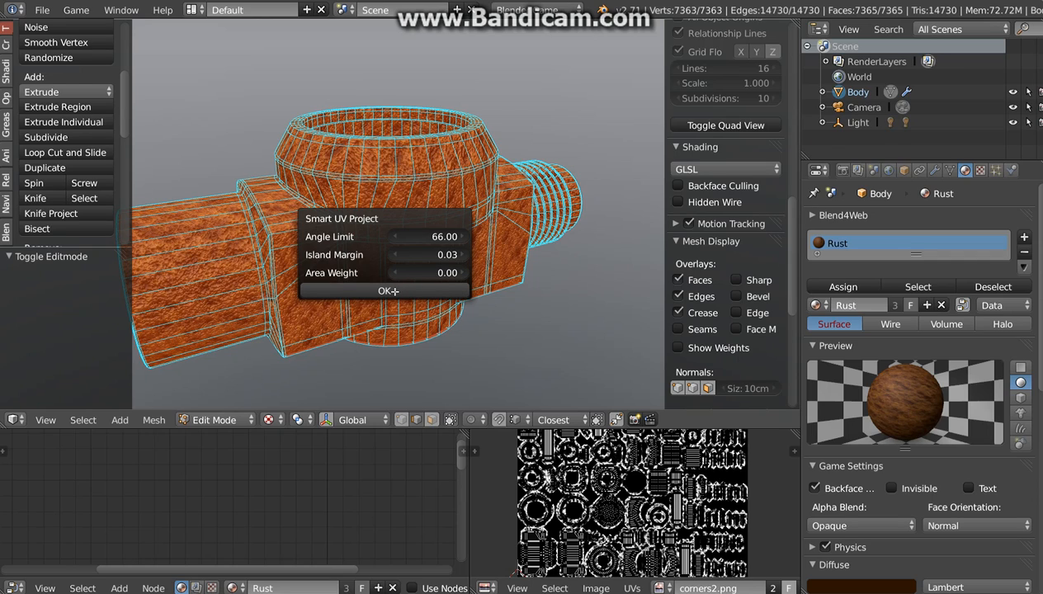
pyautogui.click(385, 290)
# - Unlink the corners2.png image from the UV/Image Editor so only the UV layout is displayed
pyautogui.scroll(5, 619, 515)
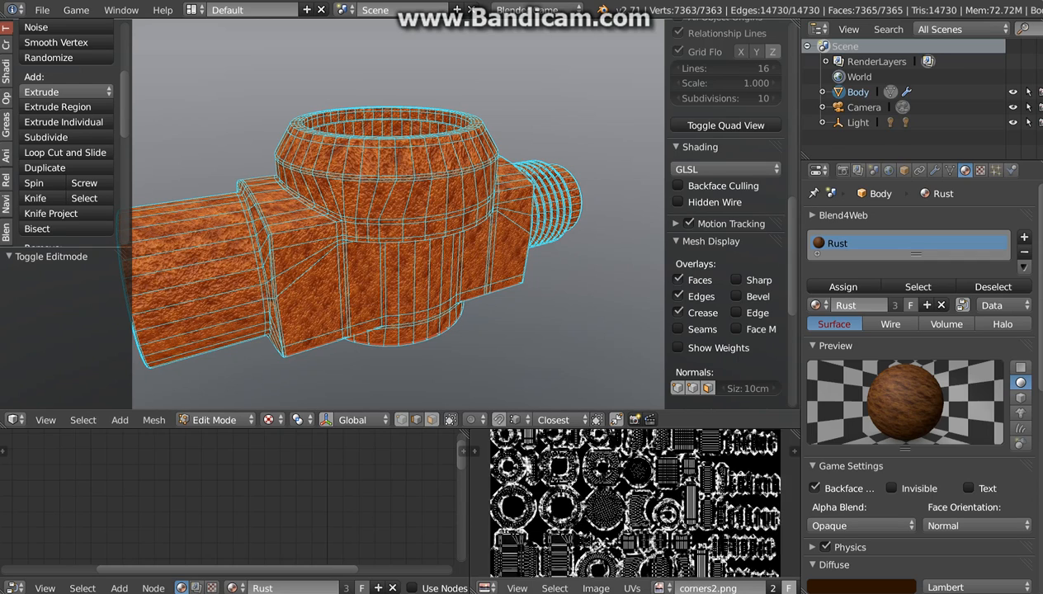
pyautogui.scroll(2, 619, 512)
pyautogui.scroll(-2, 601, 468)
pyautogui.moveTo(686, 588); pyautogui.dragTo(585, 590, button='middle')
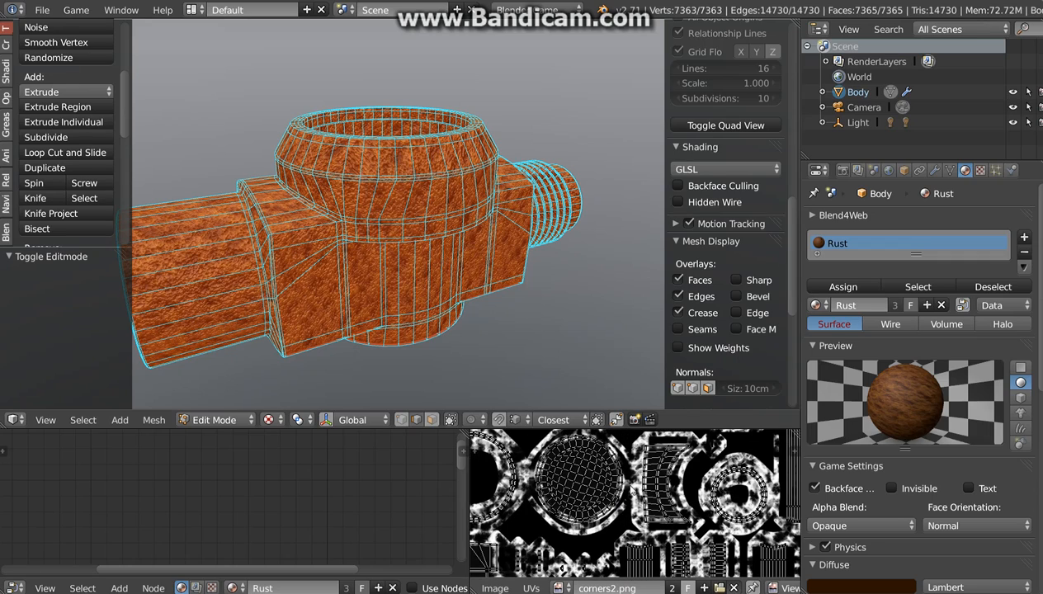
pyautogui.click(733, 588)
# - Maximize the UV/Image Editor and examine the arrangement and spacing of the body's UV islands
pyautogui.hotkey('ctrl', 'Up')
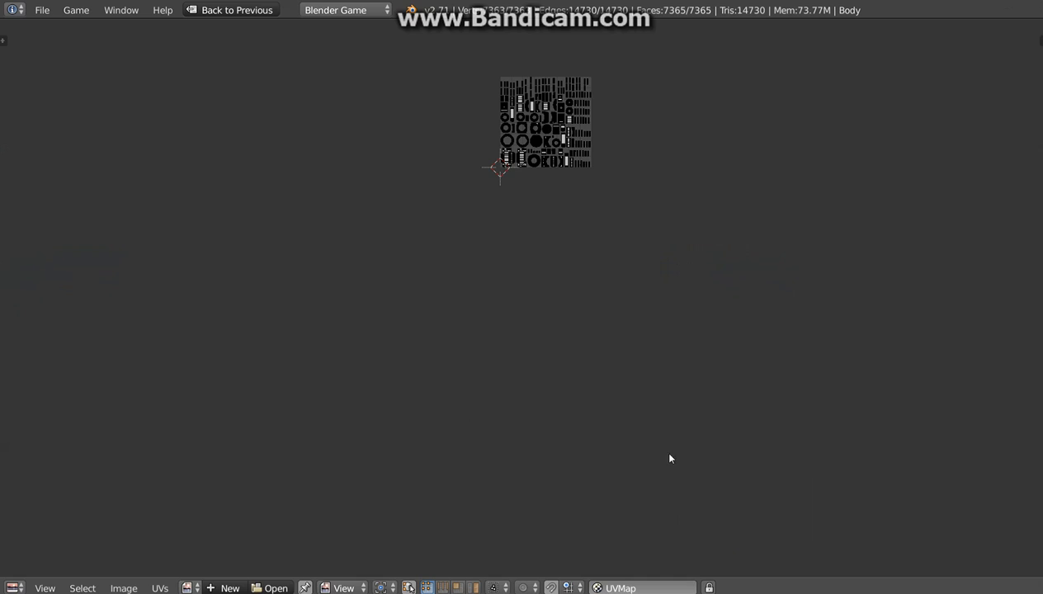
pyautogui.scroll(8, 545, 123)
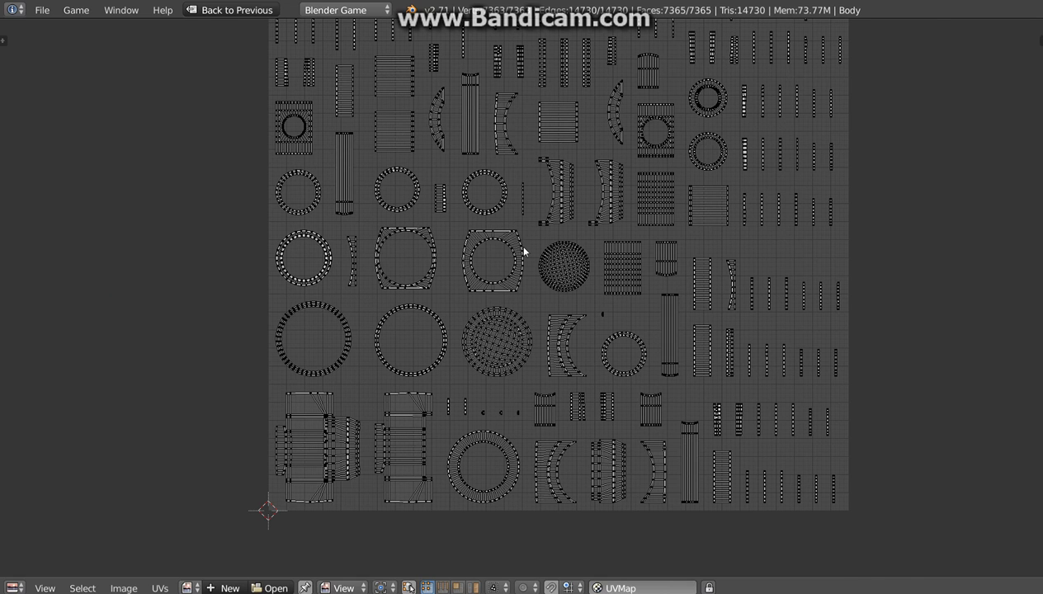
pyautogui.scroll(1, 523, 252)
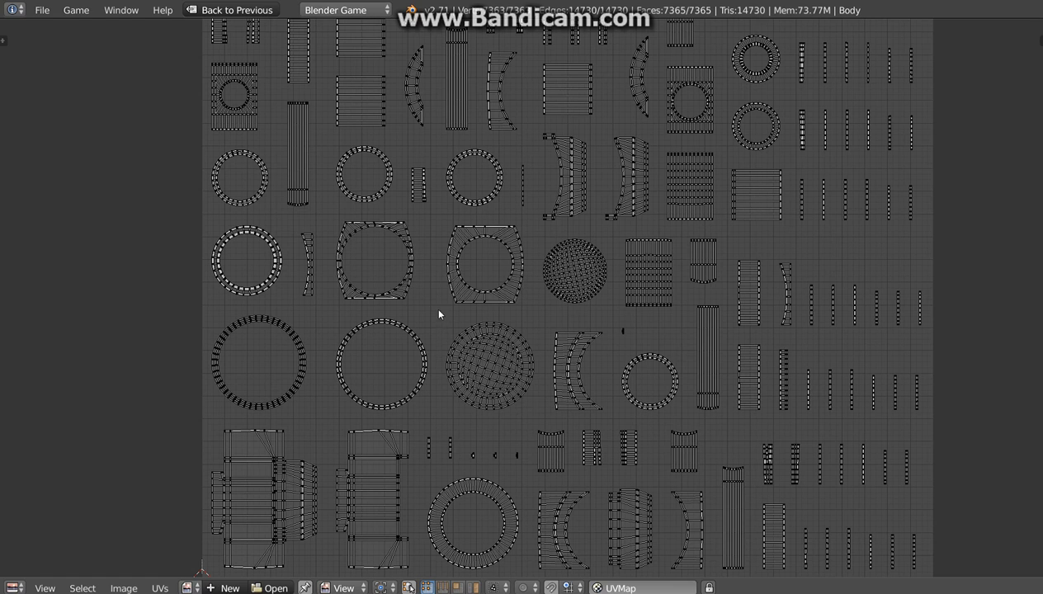
pyautogui.scroll(-1, 512, 326)
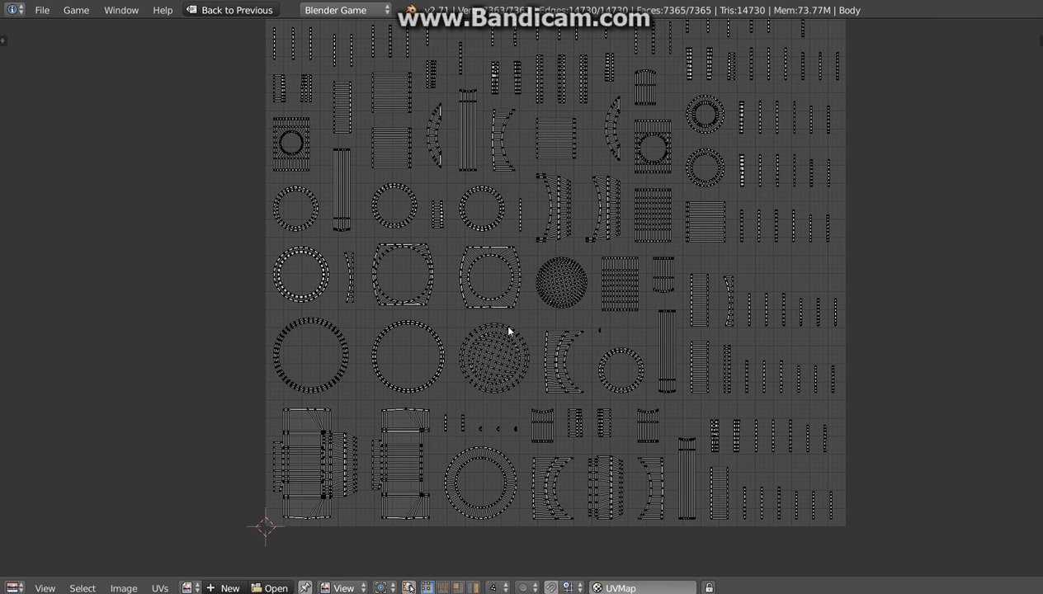
pyautogui.moveTo(575, 179); pyautogui.dragTo(557, 242, button='middle')
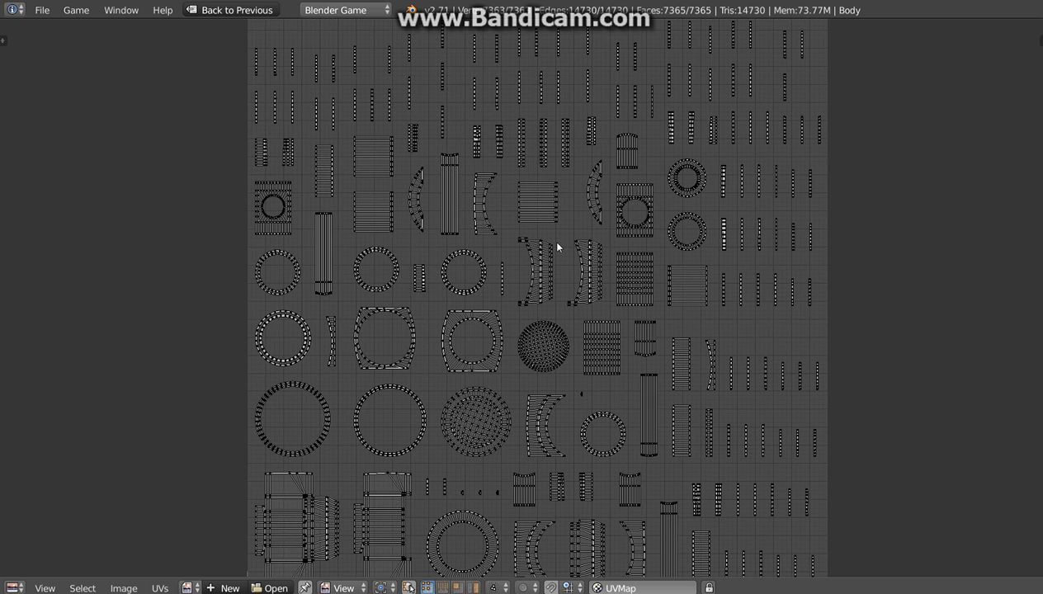
# - Restore the full editor layout, return the Body to Object Mode and show the render settings with the Bake options
pyautogui.hotkey('ctrl', 'Up')
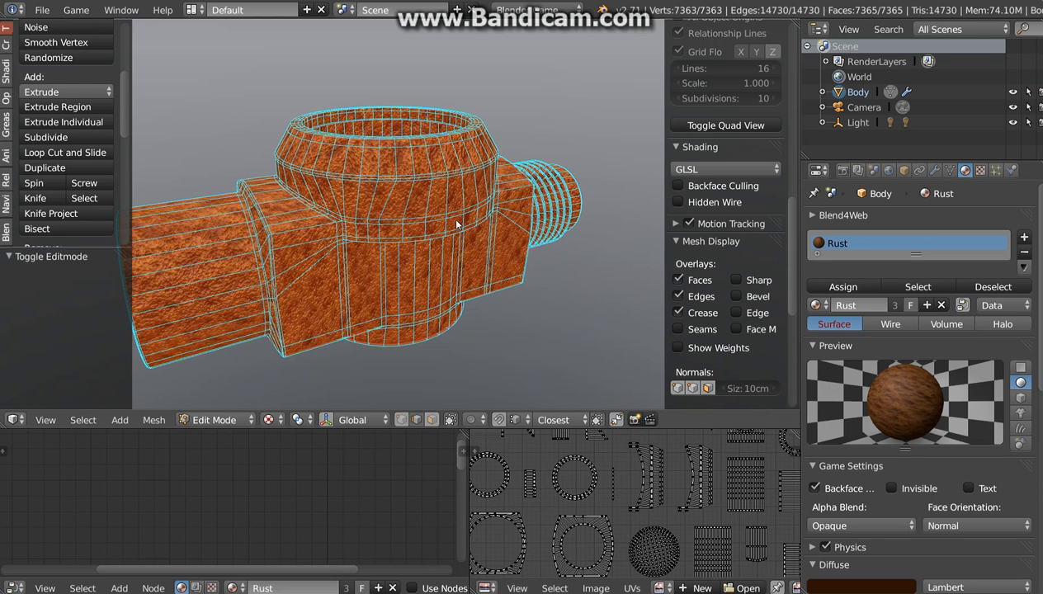
pyautogui.press('Tab')
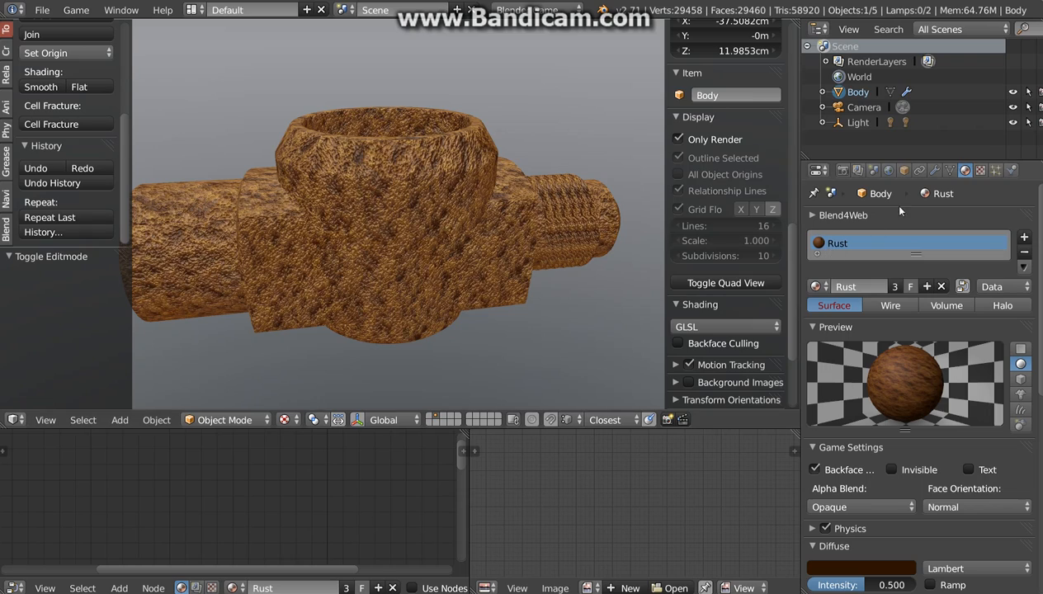
pyautogui.click(843, 170)
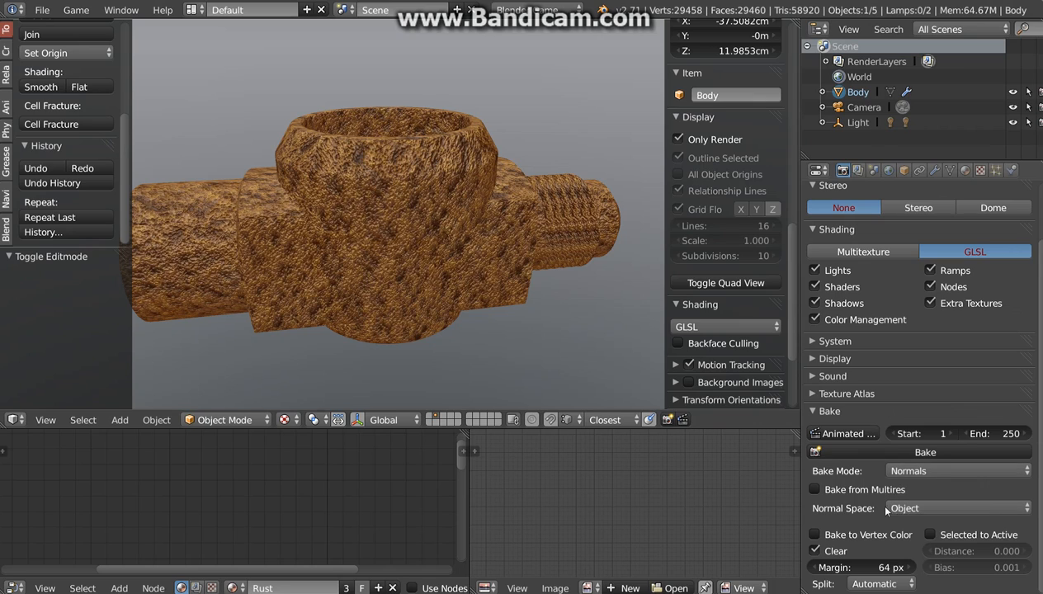
# - Examine the rusted body from several sides and review the Bake settings for normals, including the margin
pyautogui.moveTo(384, 268); pyautogui.dragTo(428, 243, button='middle')
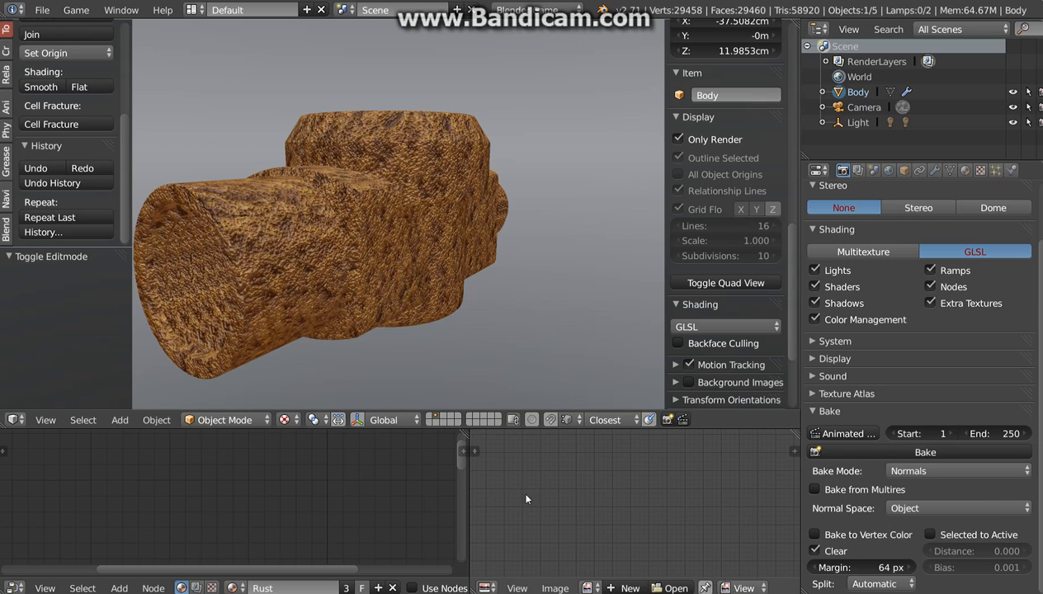
pyautogui.moveTo(454, 273)
pyautogui.mouseDown(button='middle')
pyautogui.moveTo(350, 285)
pyautogui.moveTo(431, 289)
pyautogui.moveTo(434, 273)
pyautogui.mouseUp(button='middle')
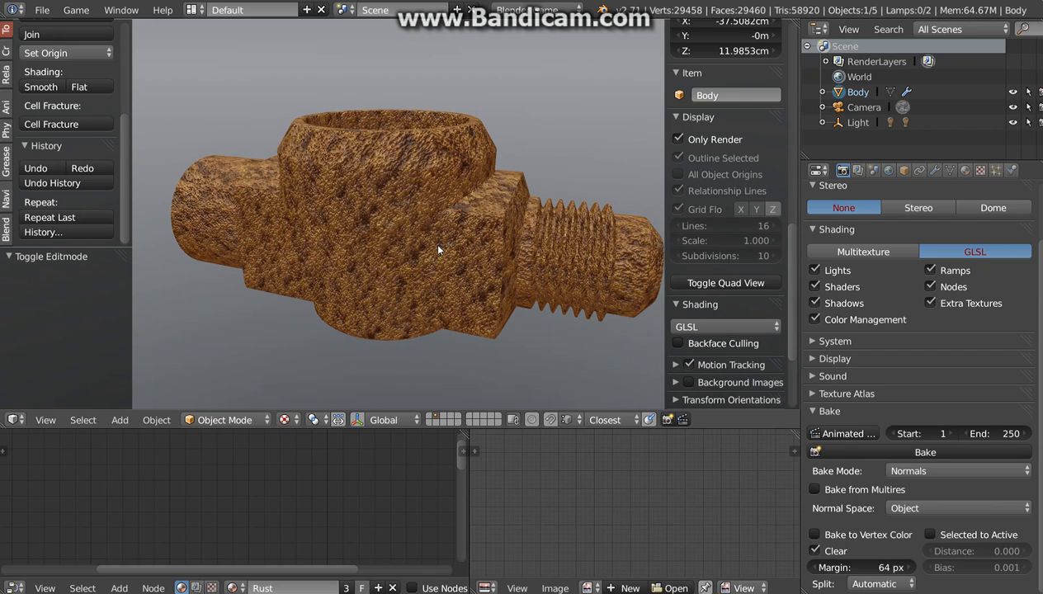
pyautogui.moveTo(488, 237); pyautogui.dragTo(492, 228, button='middle')
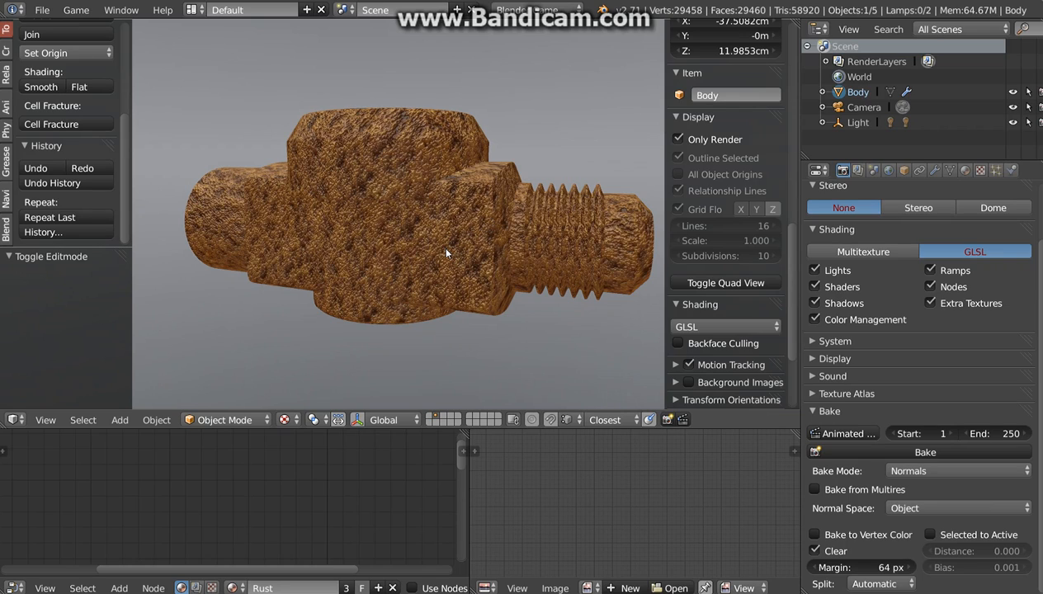
pyautogui.moveTo(498, 277); pyautogui.dragTo(448, 249, button='middle')
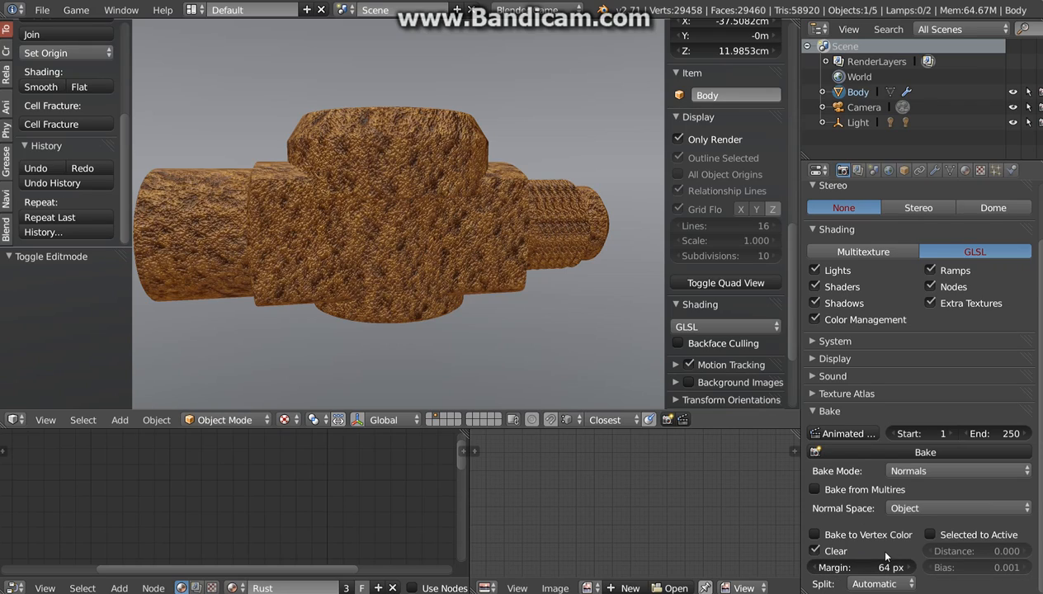
pyautogui.moveTo(873, 567); pyautogui.dragTo(834, 567)
# - Switch to GIMP and examine the baked Normals2.png map up close, especially the ring-shaped islands and their margins
pyautogui.moveTo(386, 219); pyautogui.dragTo(390, 232, button='middle')
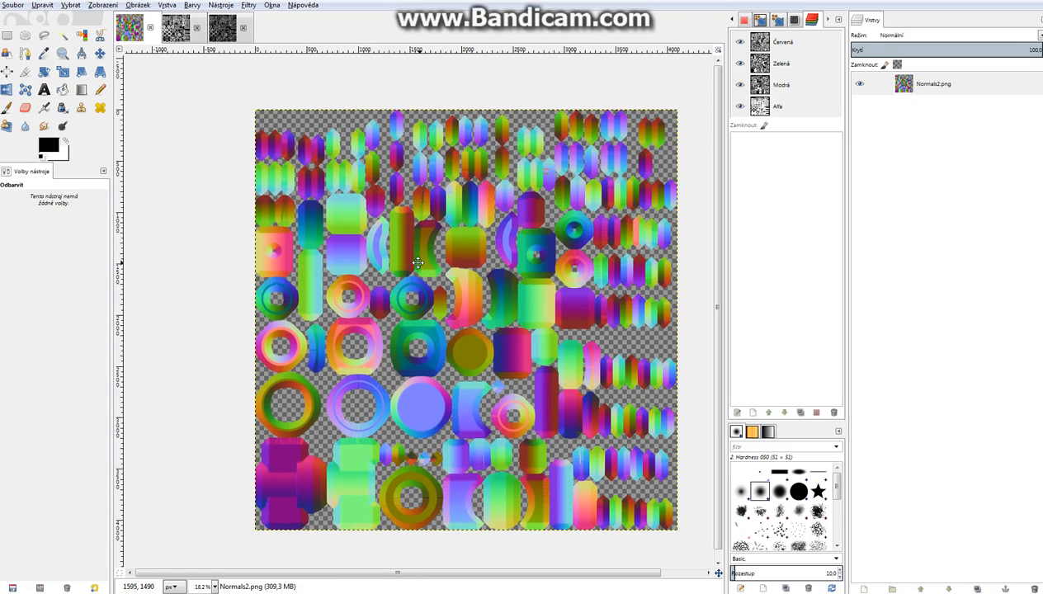
pyautogui.moveTo(418, 263)
pyautogui.mouseDown(button='middle')
pyautogui.moveTo(401, 259)
pyautogui.moveTo(427, 279)
pyautogui.mouseUp(button='middle')
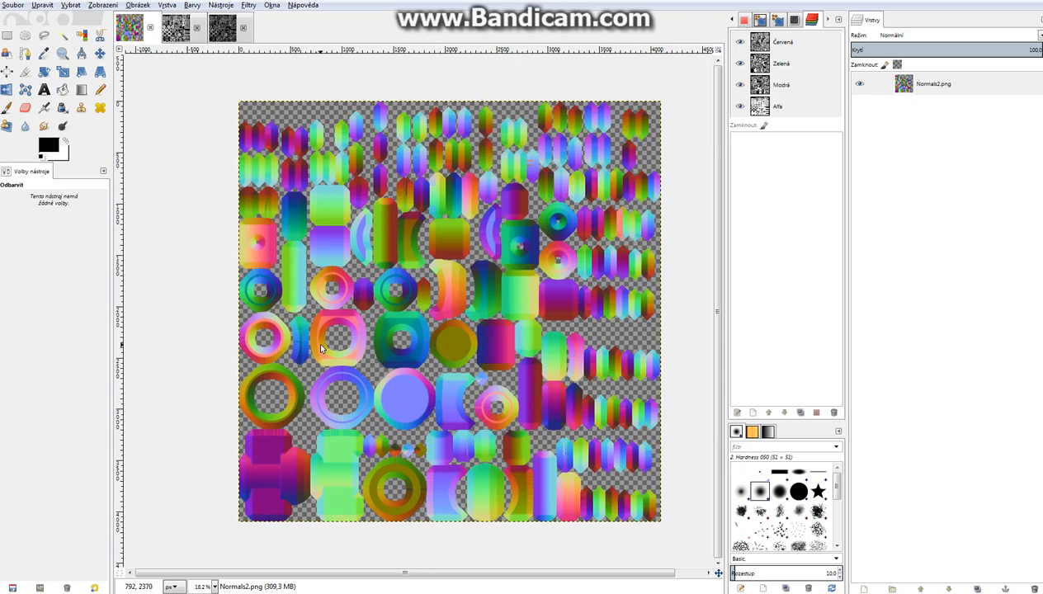
pyautogui.keyDown('ctrl'); pyautogui.scroll(3, 314, 375); pyautogui.keyUp('ctrl')
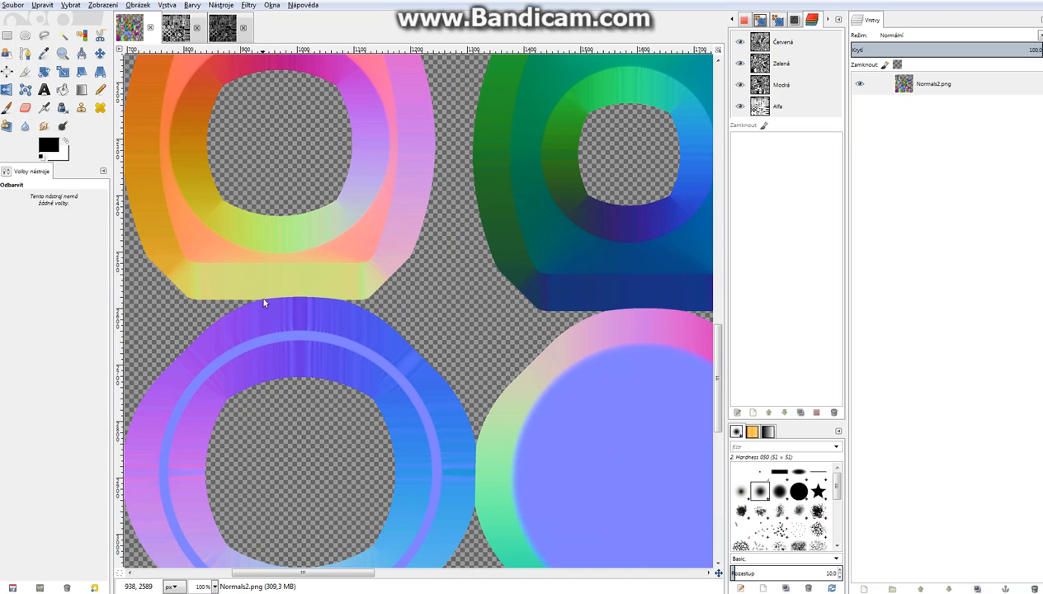
pyautogui.moveTo(351, 274); pyautogui.dragTo(584, 258, button='middle')
pyautogui.moveTo(458, 336); pyautogui.dragTo(648, 196, button='middle')
pyautogui.moveTo(512, 363); pyautogui.dragTo(601, 330, button='middle')
pyautogui.scroll(6, 295, 264)
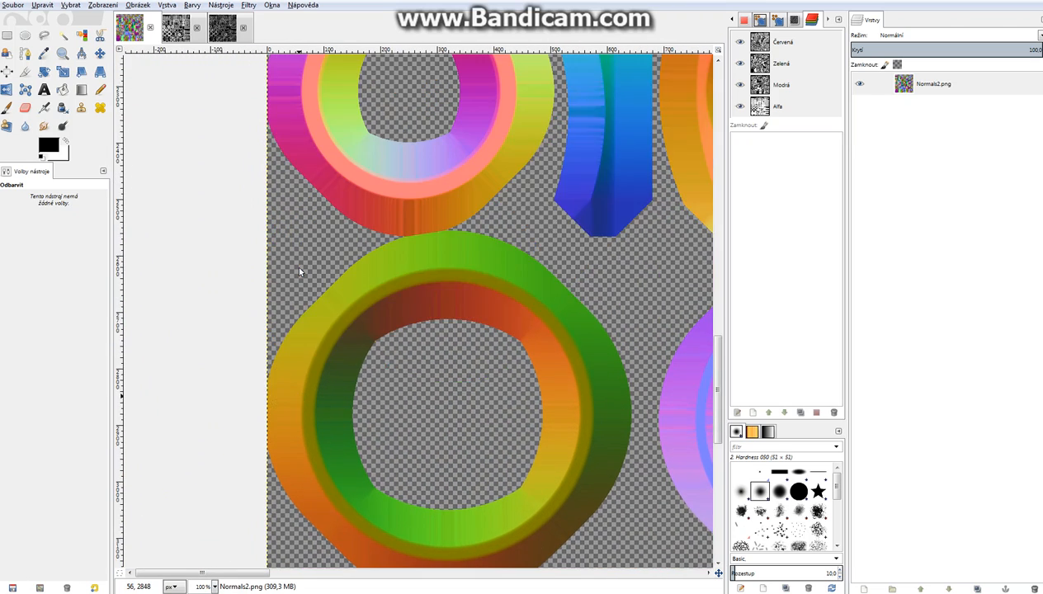
pyautogui.scroll(4, 330, 467)
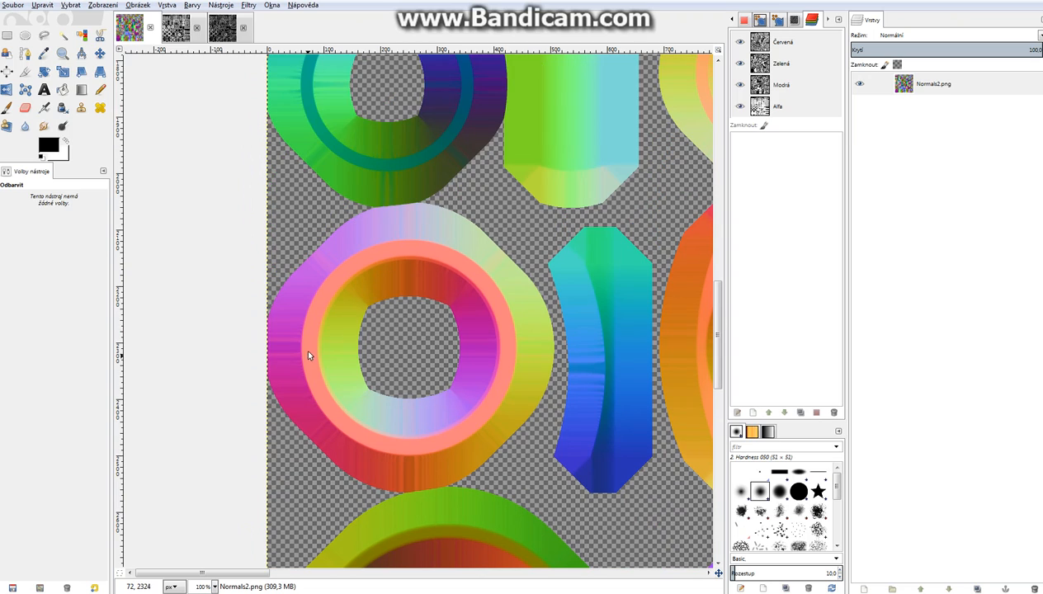
pyautogui.moveTo(375, 475); pyautogui.dragTo(459, 214, button='middle')
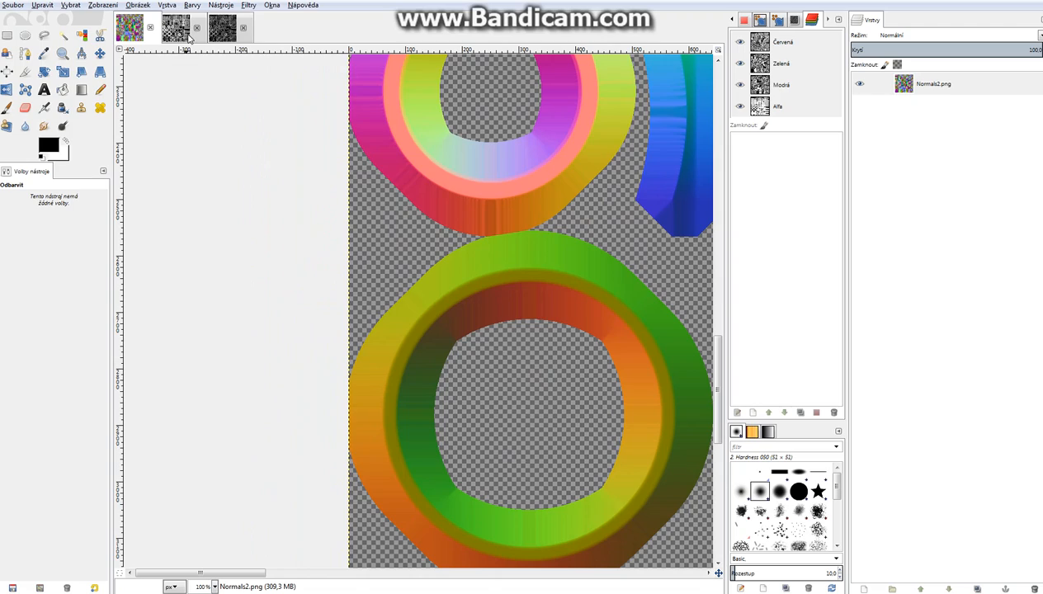
# - Apply the Edge detection filter to Normals2.png with the Sobel operator, amount 10.0 and the Smear (Rozmazat) border option
pyautogui.click(248, 6)
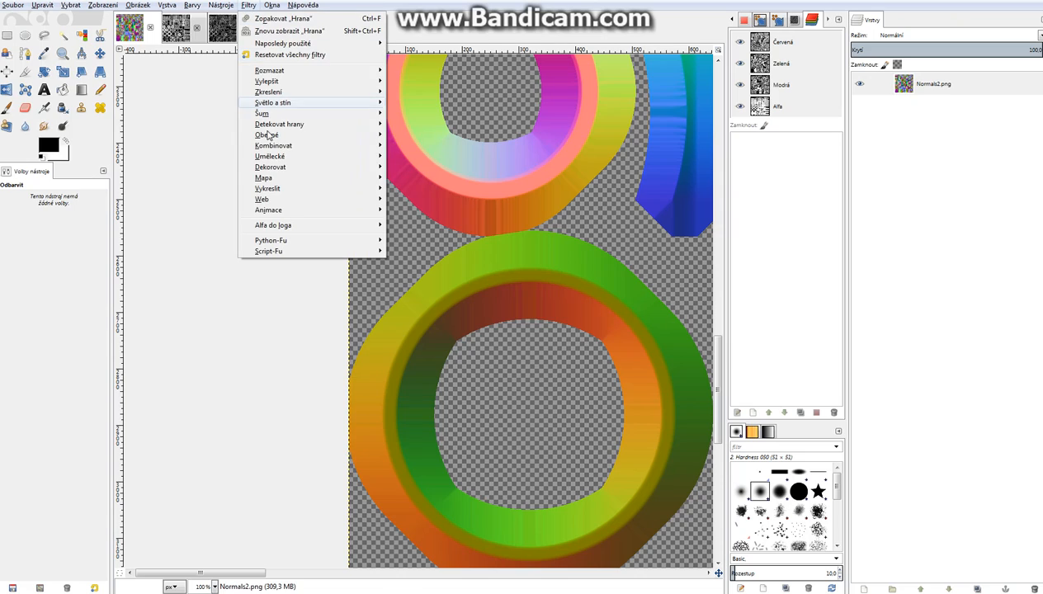
pyautogui.moveTo(303, 124)
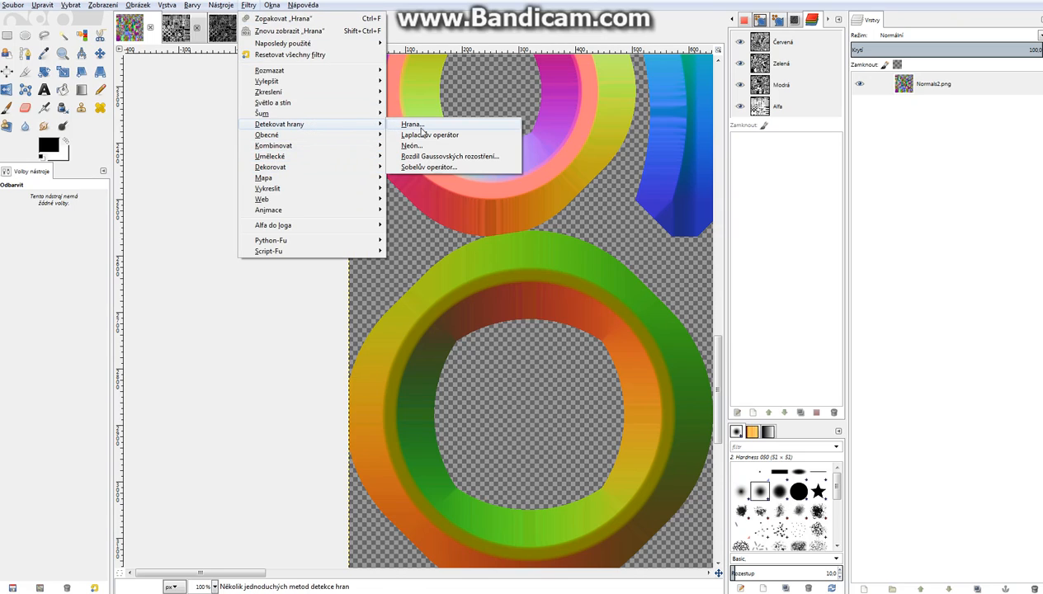
pyautogui.click(413, 130)
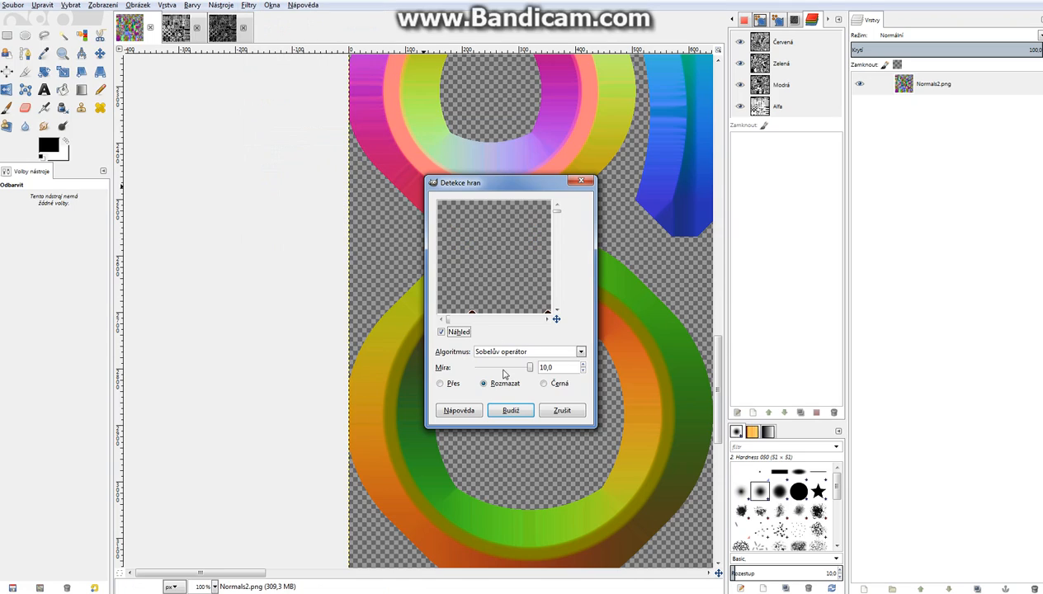
pyautogui.moveTo(511, 369); pyautogui.dragTo(547, 371)
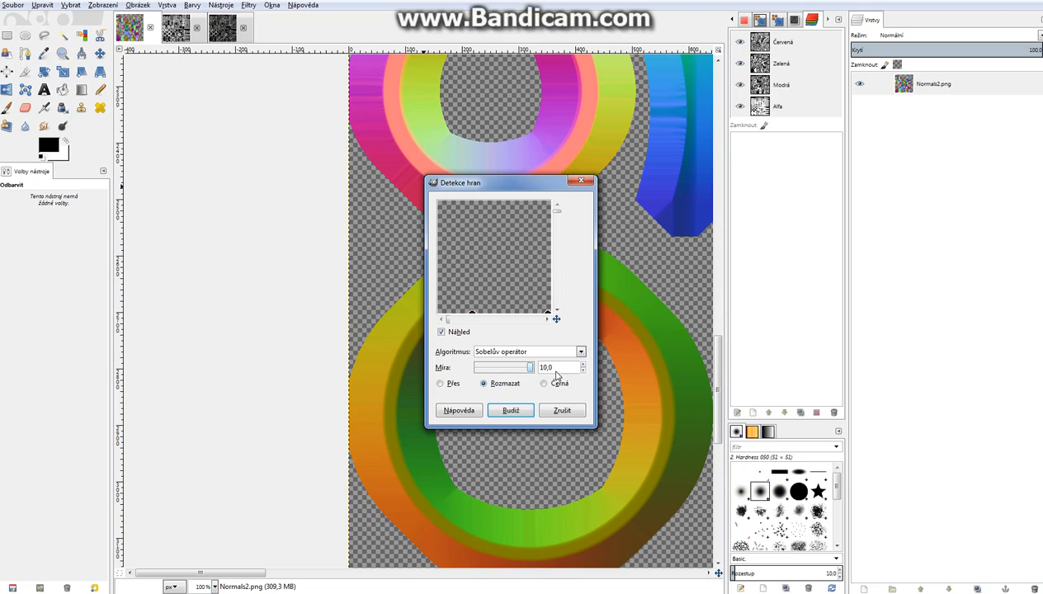
pyautogui.click(511, 410)
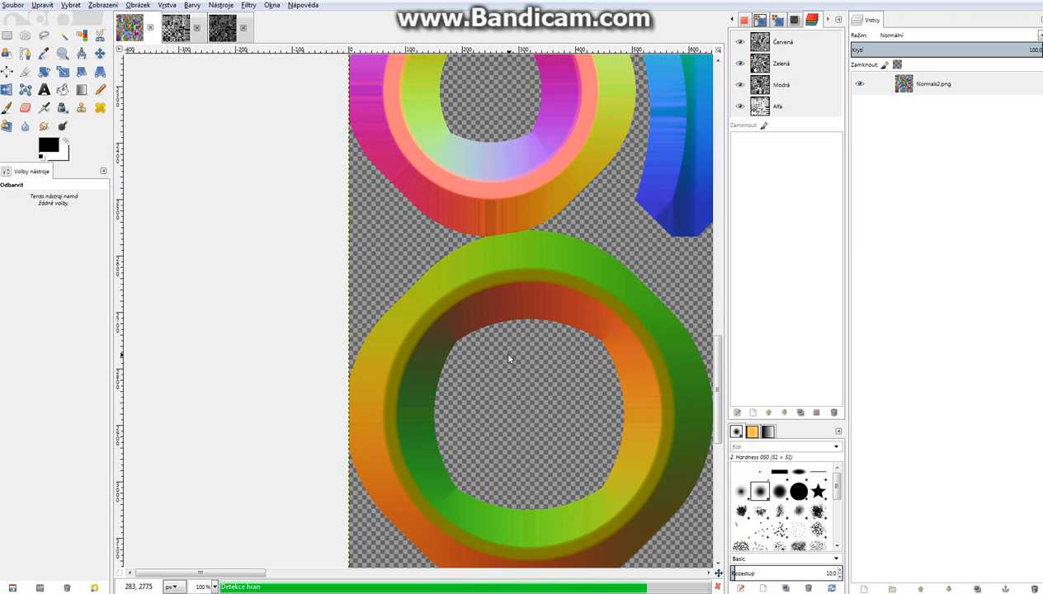
# - Examine the detected edges on the ring-shaped islands and neighbouring parts of Normals2.png
pyautogui.moveTo(429, 357); pyautogui.dragTo(311, 364, button='middle')
pyautogui.hscroll(2, 351, 354)
pyautogui.scroll(-5, 386, 355)
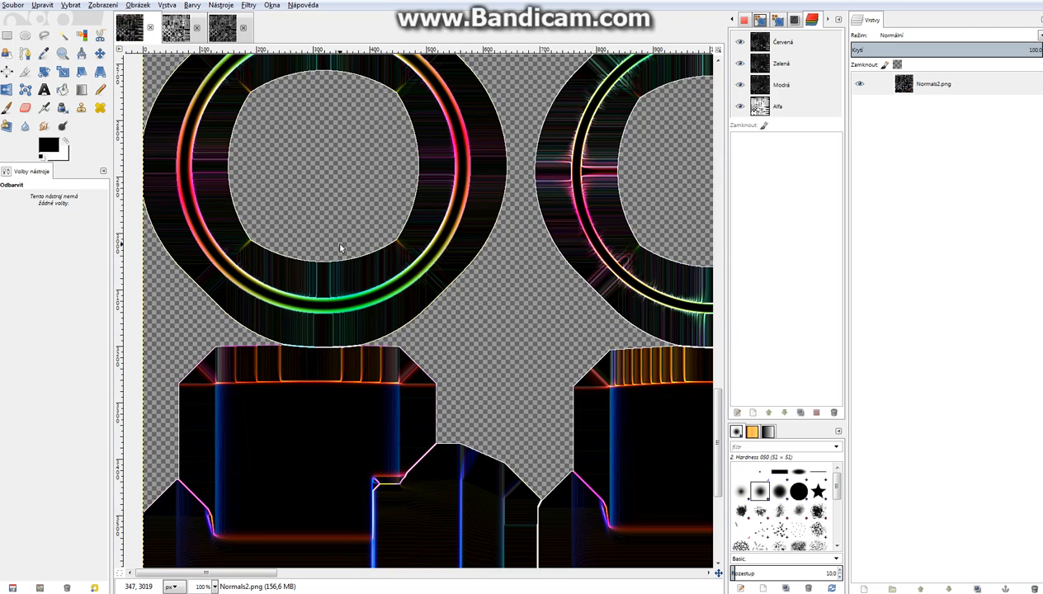
pyautogui.moveTo(340, 248); pyautogui.dragTo(401, 331, button='middle')
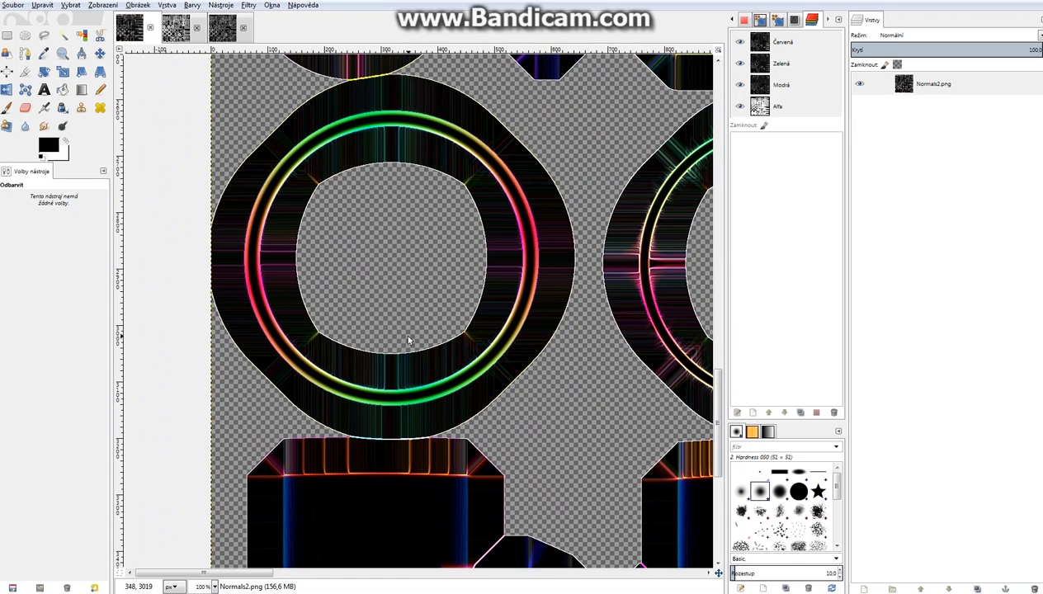
pyautogui.moveTo(372, 269); pyautogui.dragTo(390, 345, button='middle')
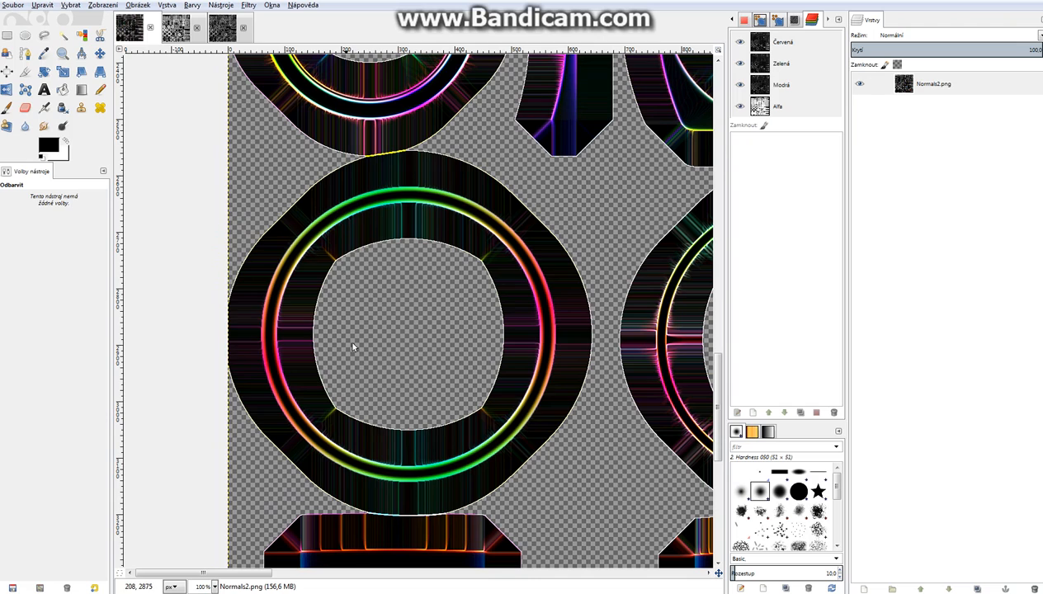
pyautogui.moveTo(375, 281); pyautogui.dragTo(377, 413, button='middle')
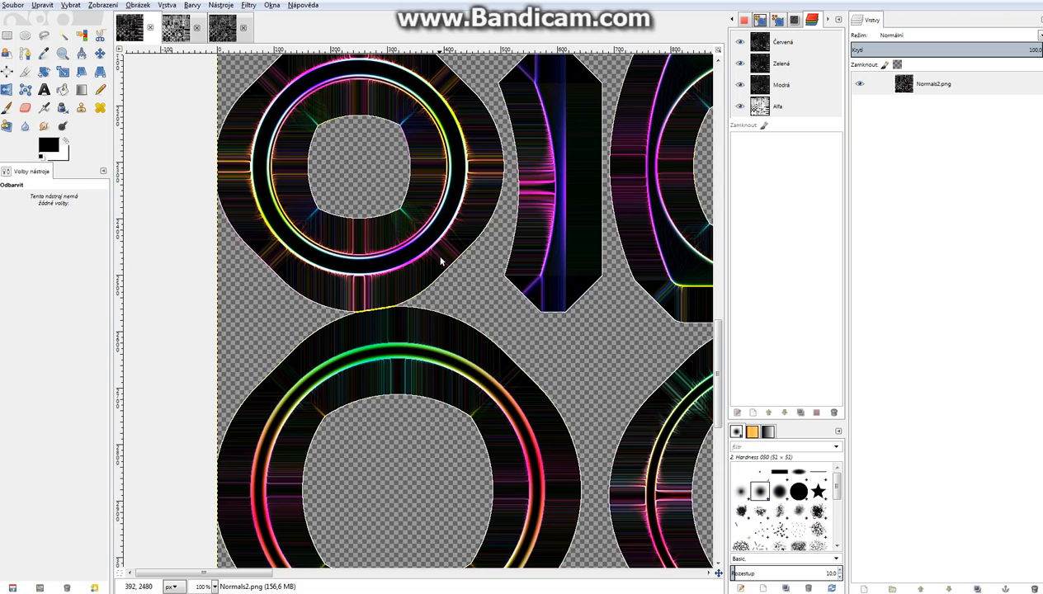
pyautogui.moveTo(437, 246); pyautogui.dragTo(383, 302, button='middle')
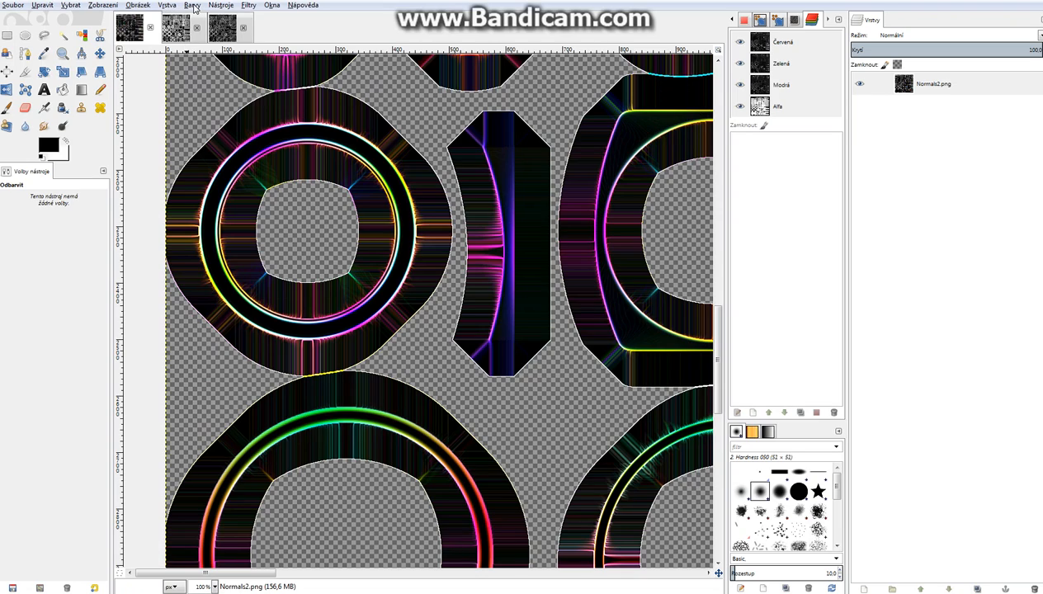
# - Desaturate the edge-detected Normals2.png using the Lightness (Světlost) shade of grey
pyautogui.click(192, 6)
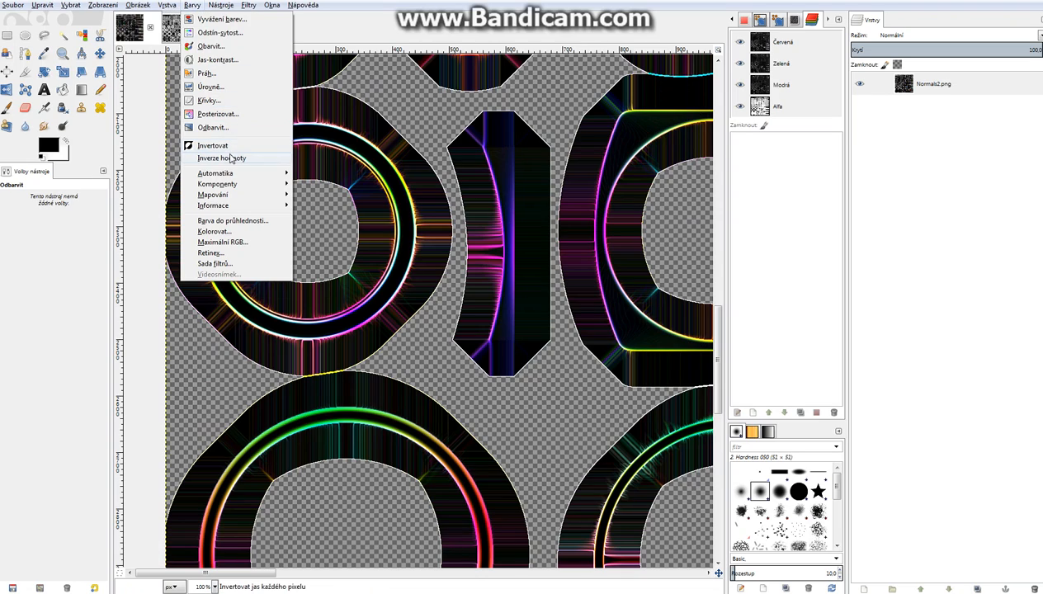
pyautogui.click(218, 128)
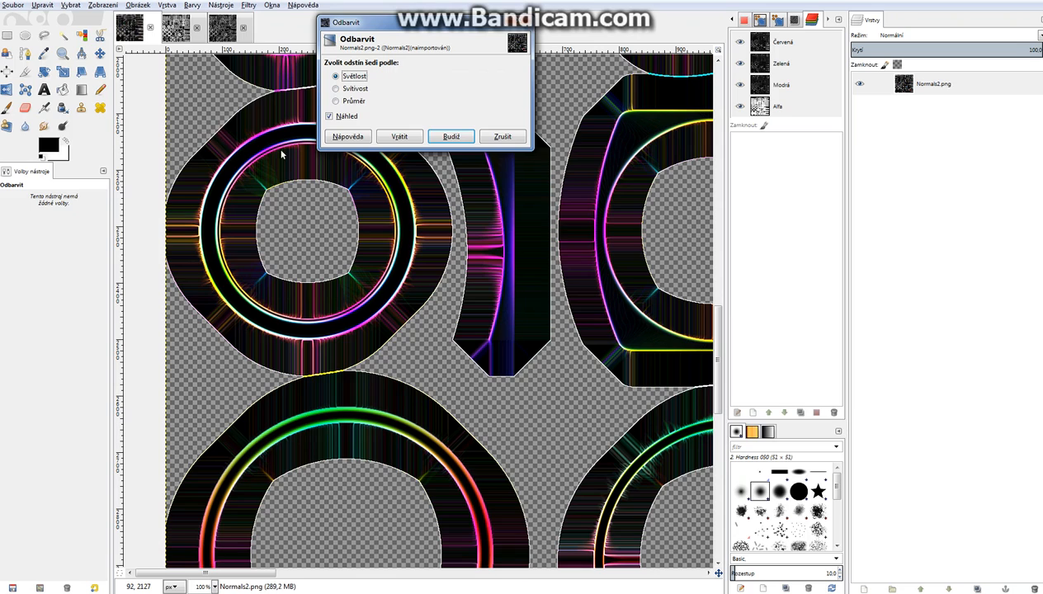
pyautogui.click(451, 137)
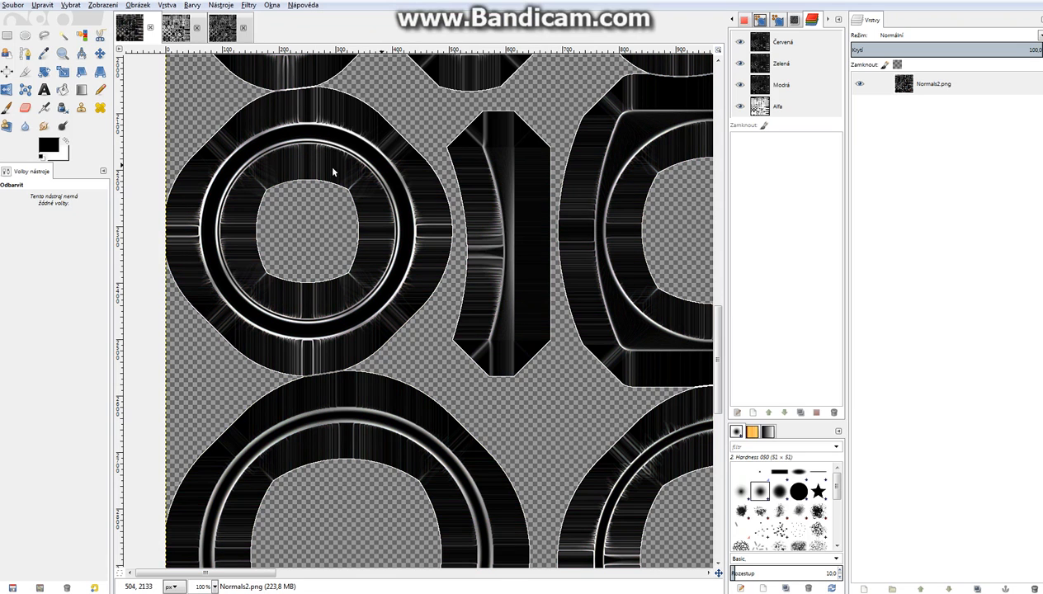
pyautogui.moveTo(482, 225); pyautogui.dragTo(507, 291, button='middle')
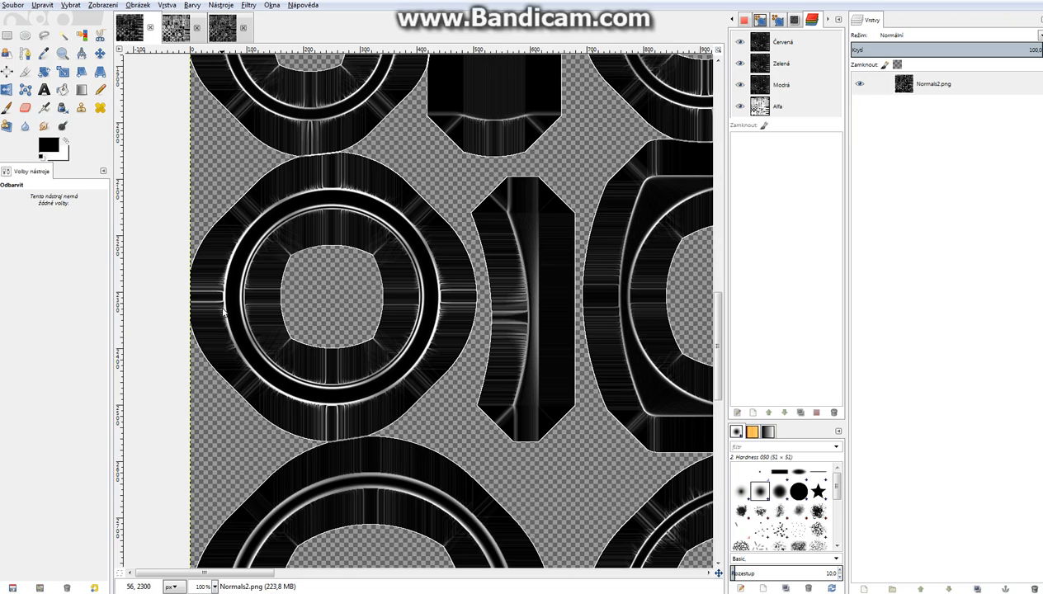
# - Open the corners2.png image and examine its edge mask both up close and as a whole
pyautogui.click(175, 30)
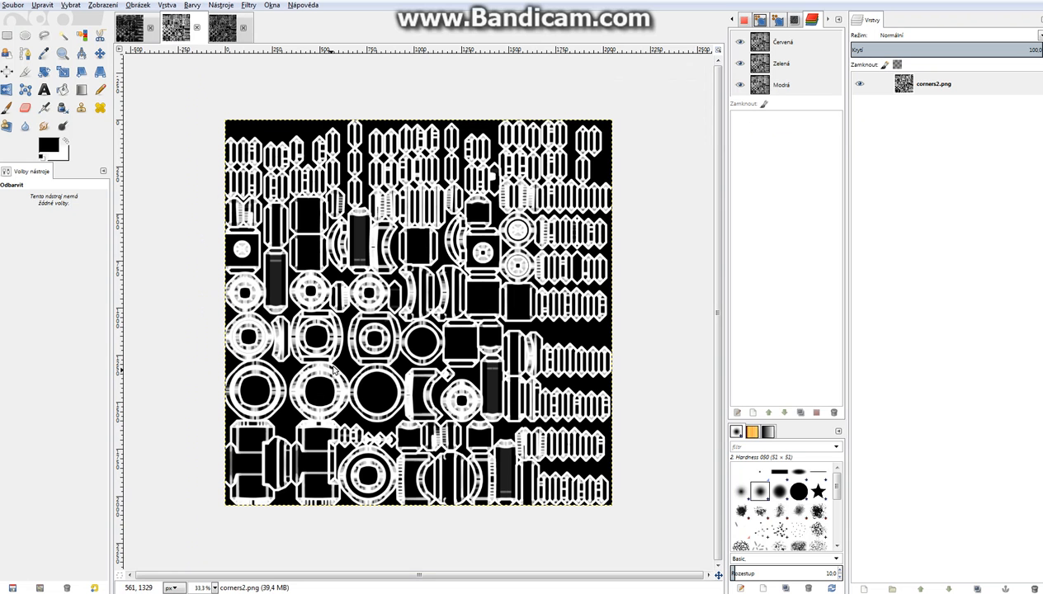
pyautogui.click(347, 329)
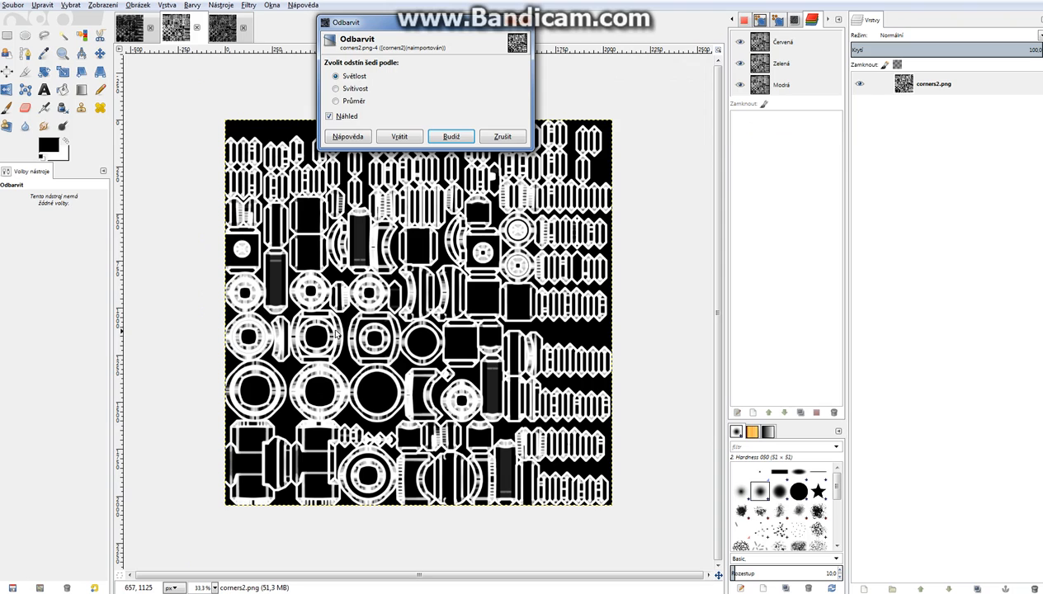
pyautogui.click(508, 136)
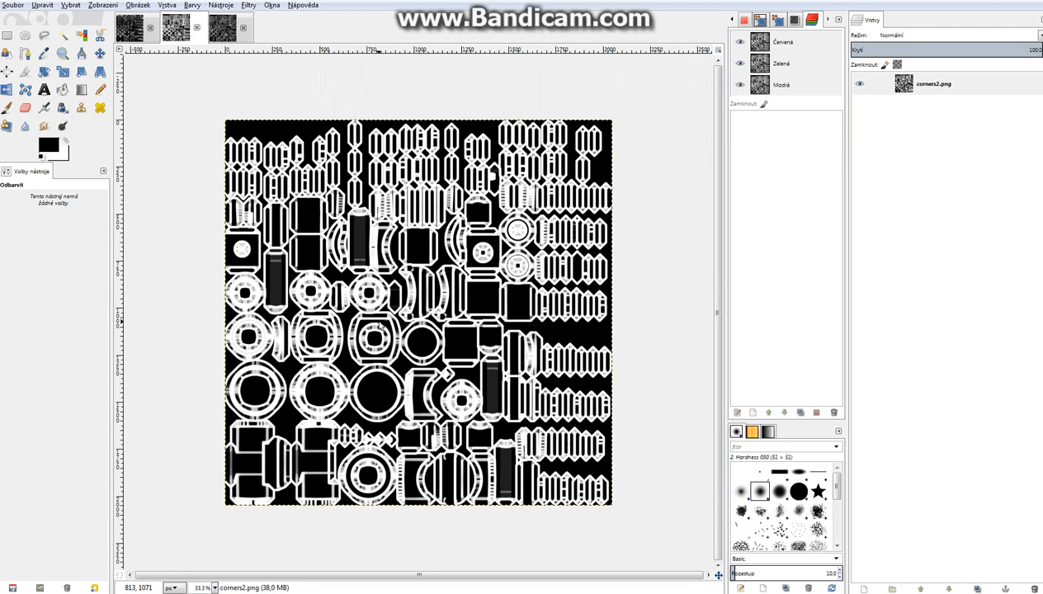
pyautogui.press('+')
pyautogui.keyDown('ctrl'); pyautogui.scroll(5, 374, 326); pyautogui.keyUp('ctrl')
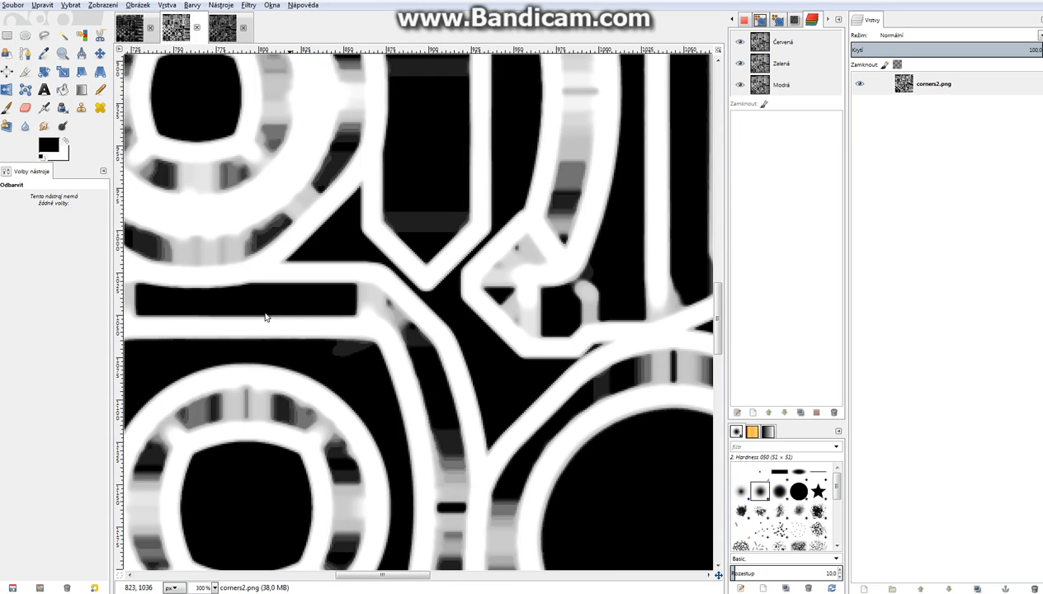
pyautogui.keyDown('ctrl'); pyautogui.scroll(-1, 302, 347); pyautogui.keyUp('ctrl')
pyautogui.keyDown('ctrl'); pyautogui.scroll(-6, 369, 348); pyautogui.keyUp('ctrl')
pyautogui.keyDown('ctrl'); pyautogui.scroll(2, 379, 351); pyautogui.keyUp('ctrl')
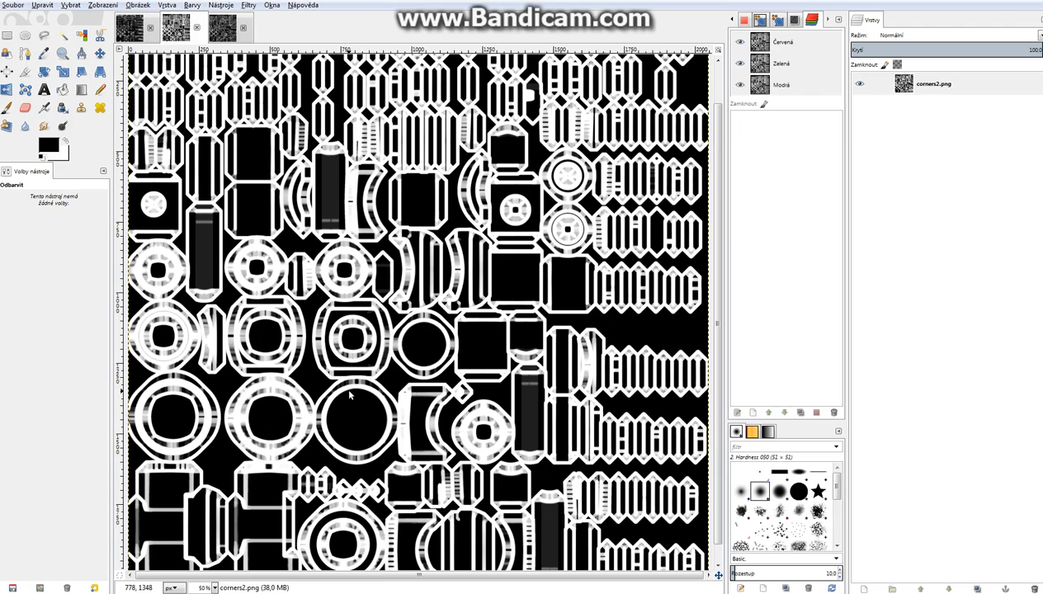
pyautogui.scroll(1, 330, 330)
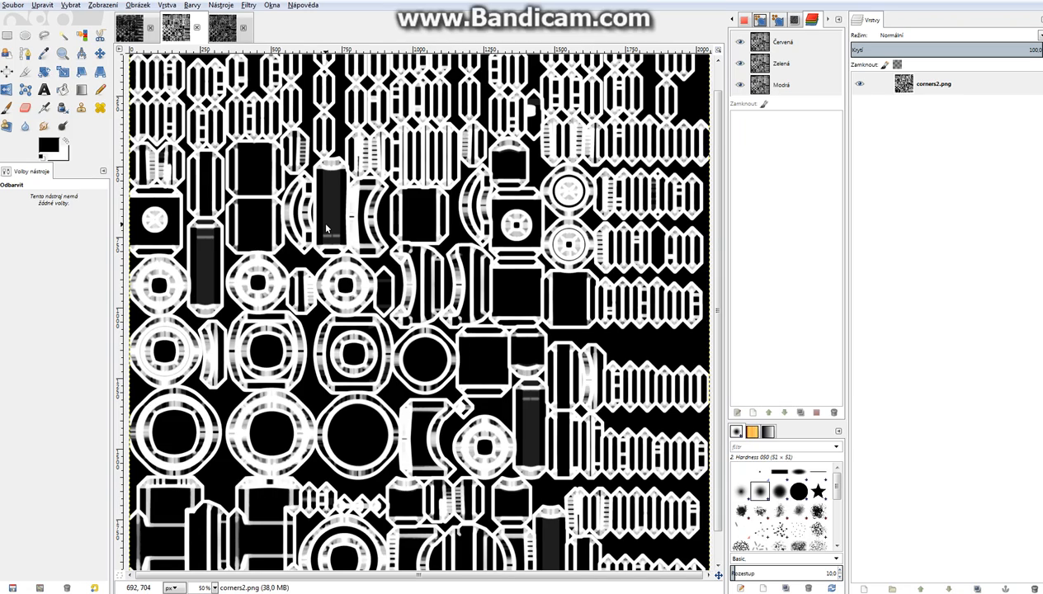
# - Open the corners21.png image and examine its mask pattern up close around the ring-shaped islands
pyautogui.click(223, 30)
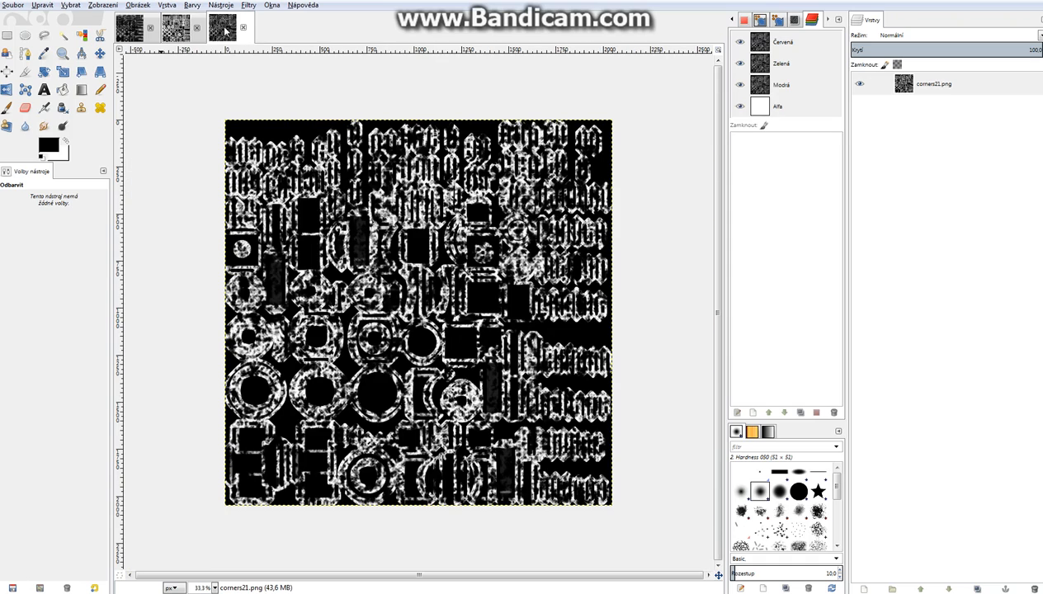
pyautogui.keyDown('ctrl'); pyautogui.scroll(2, 406, 318); pyautogui.keyUp('ctrl')
pyautogui.keyDown('ctrl'); pyautogui.scroll(3, 406, 318); pyautogui.keyUp('ctrl')
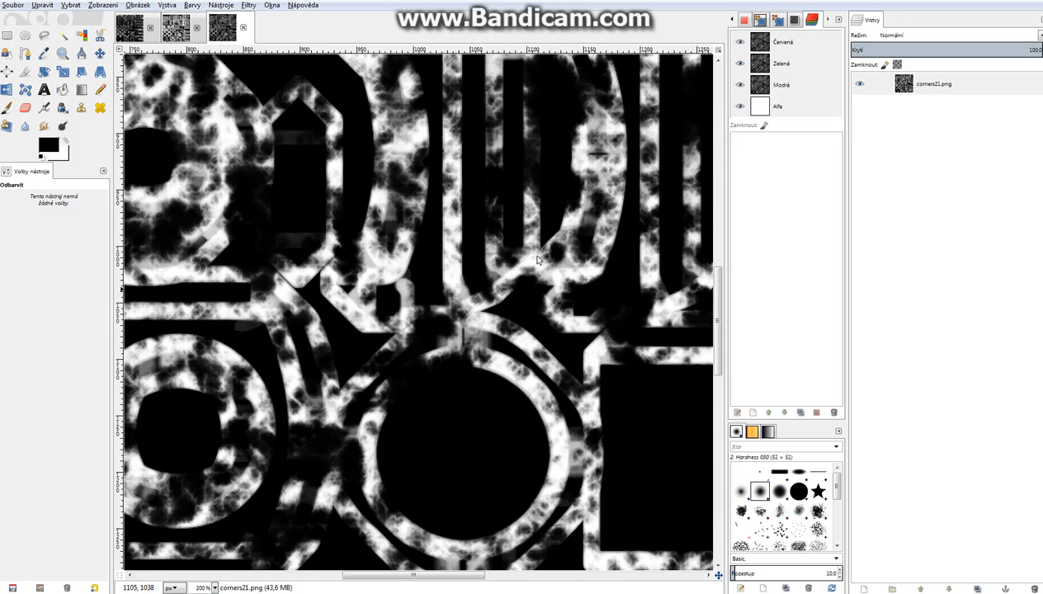
# - Examine the whole mask pattern of corners21.png at different magnifications
pyautogui.keyDown('ctrl'); pyautogui.scroll(-2, 517, 322); pyautogui.keyUp('ctrl')
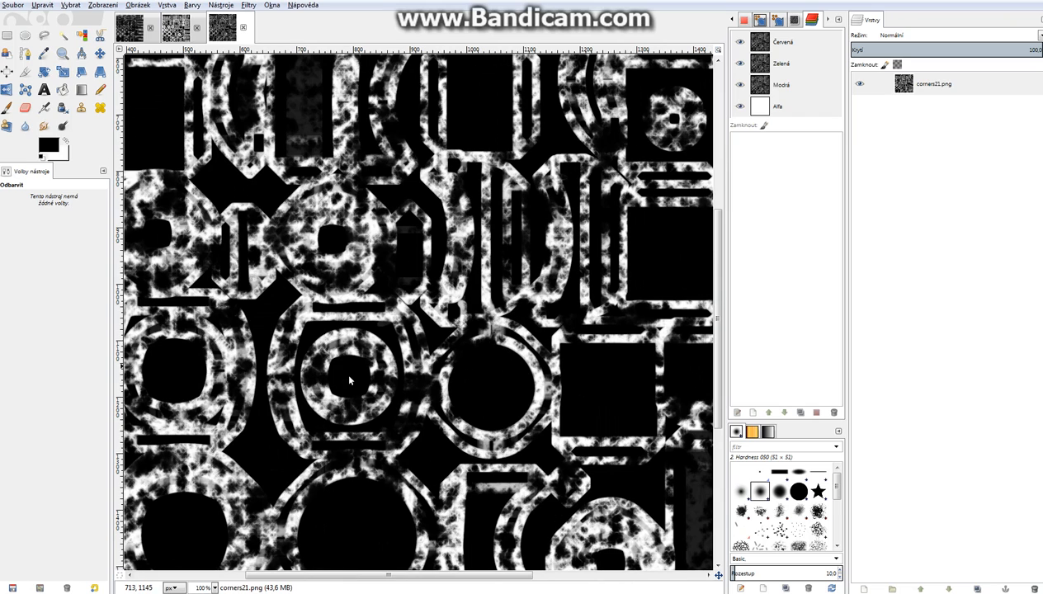
pyautogui.keyDown('ctrl'); pyautogui.scroll(-2, 342, 386); pyautogui.keyUp('ctrl')
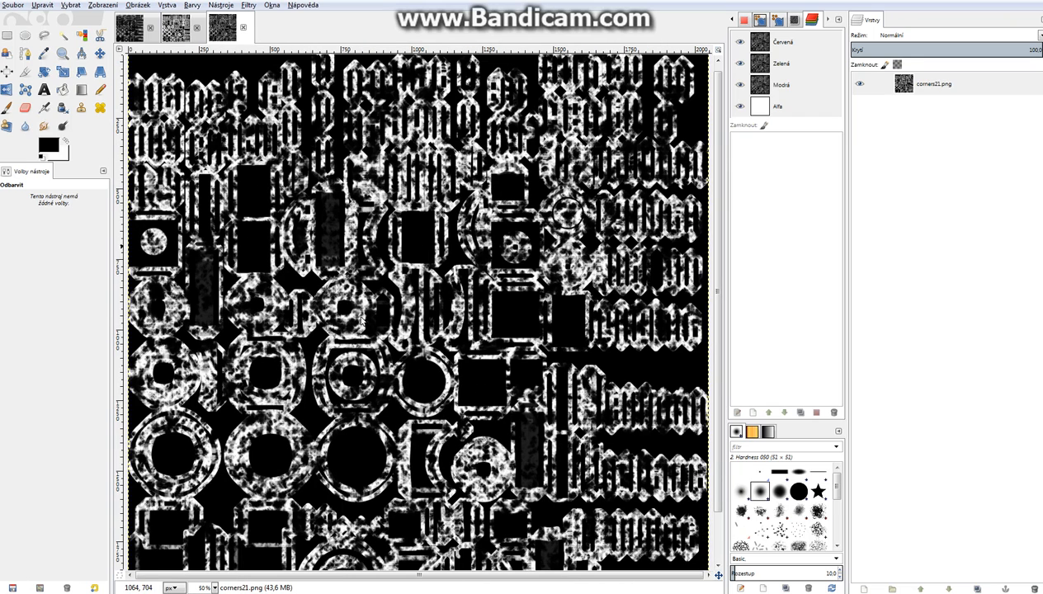
pyautogui.keyDown('ctrl'); pyautogui.scroll(3, 396, 337); pyautogui.keyUp('ctrl')
pyautogui.keyDown('ctrl'); pyautogui.scroll(-1, 398, 340); pyautogui.keyUp('ctrl')
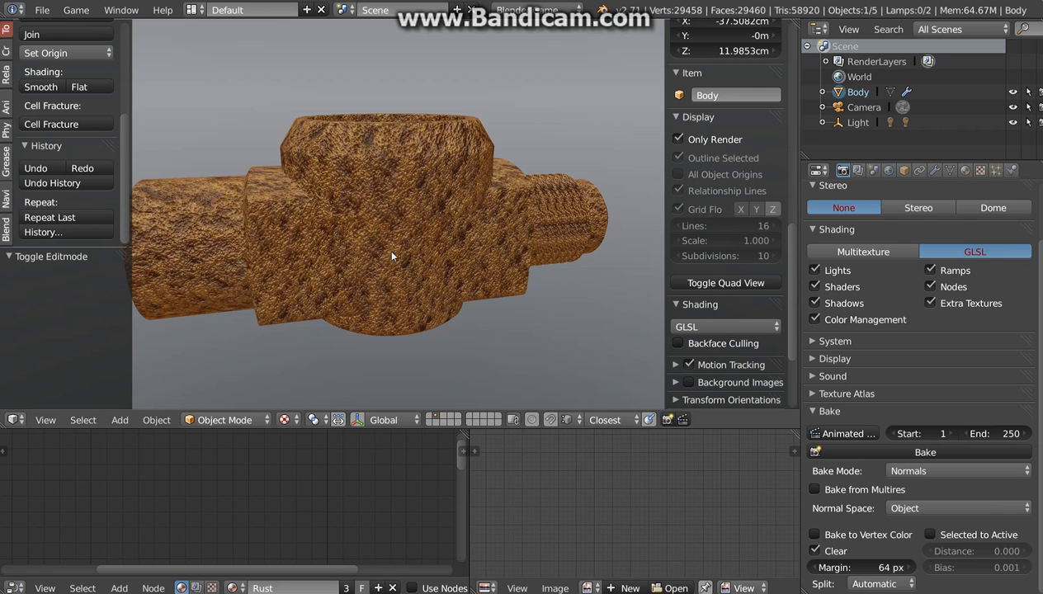
# - Switch to Blender and display the pipe fitting in Solid viewport shading with Textured Solid enabled
pyautogui.moveTo(391, 253); pyautogui.dragTo(372, 302, button='middle')
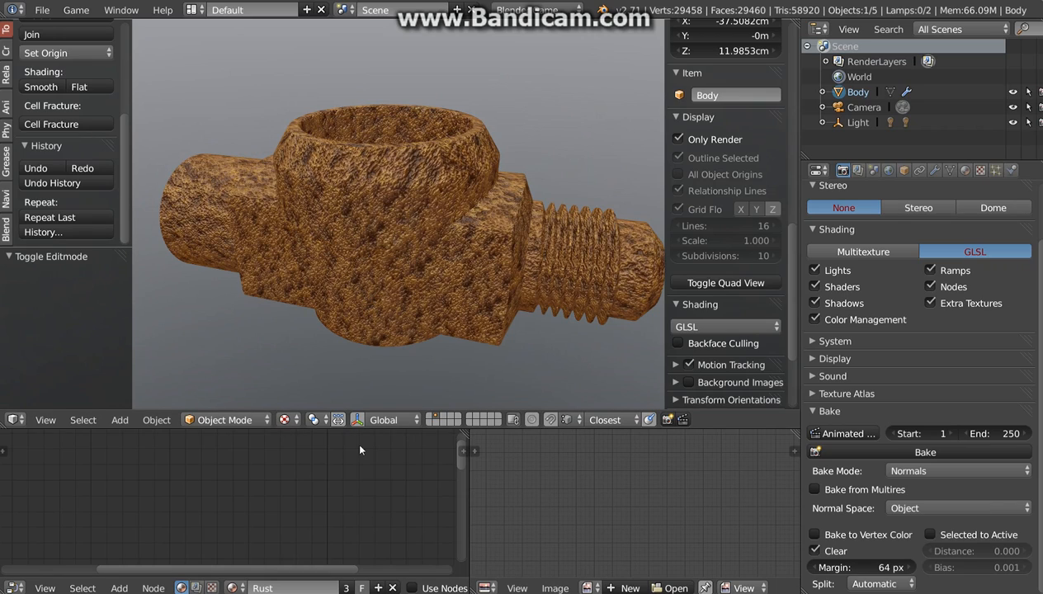
pyautogui.click(288, 419)
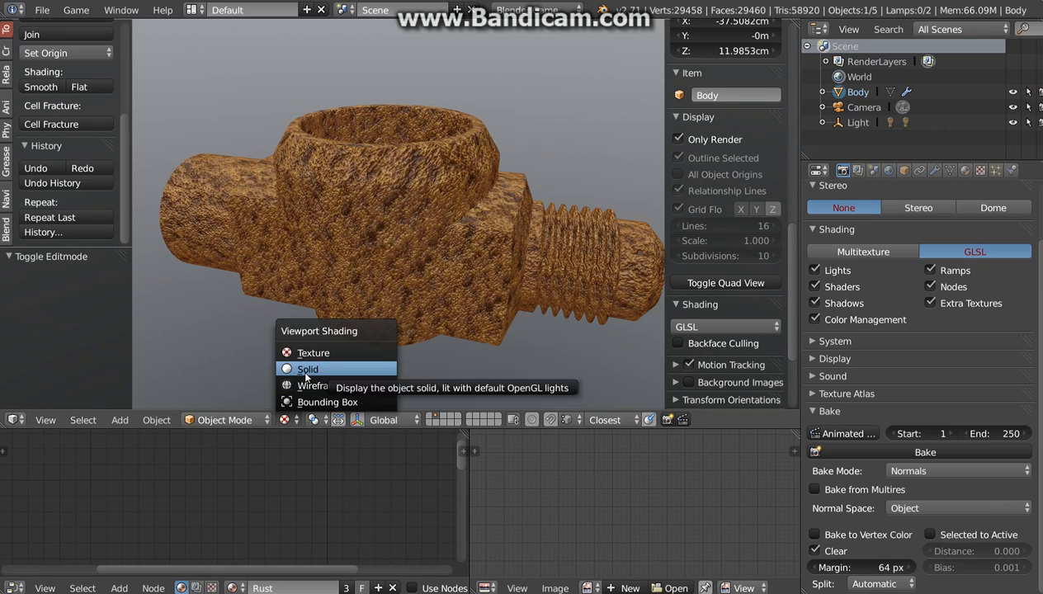
pyautogui.click(307, 369)
pyautogui.click(679, 343)
pyautogui.click(678, 343)
pyautogui.moveTo(391, 316); pyautogui.dragTo(416, 317, button='middle')
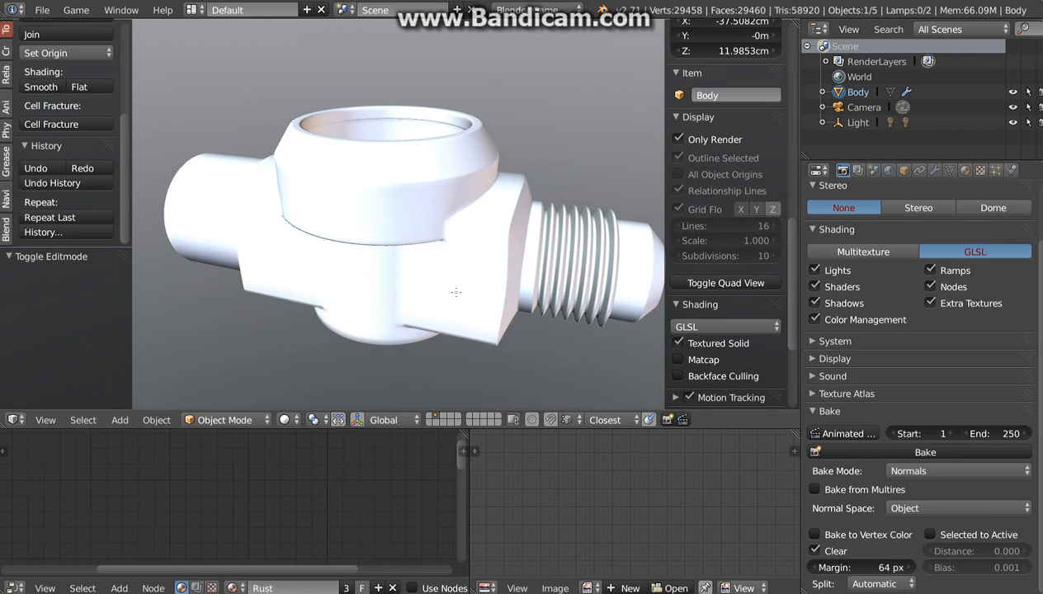
# - Assign the corners2.png image to the Body's UVs in Edit Mode, return to Object Mode and view the mask on the fitting
pyautogui.press('Tab')
pyautogui.click(660, 587)
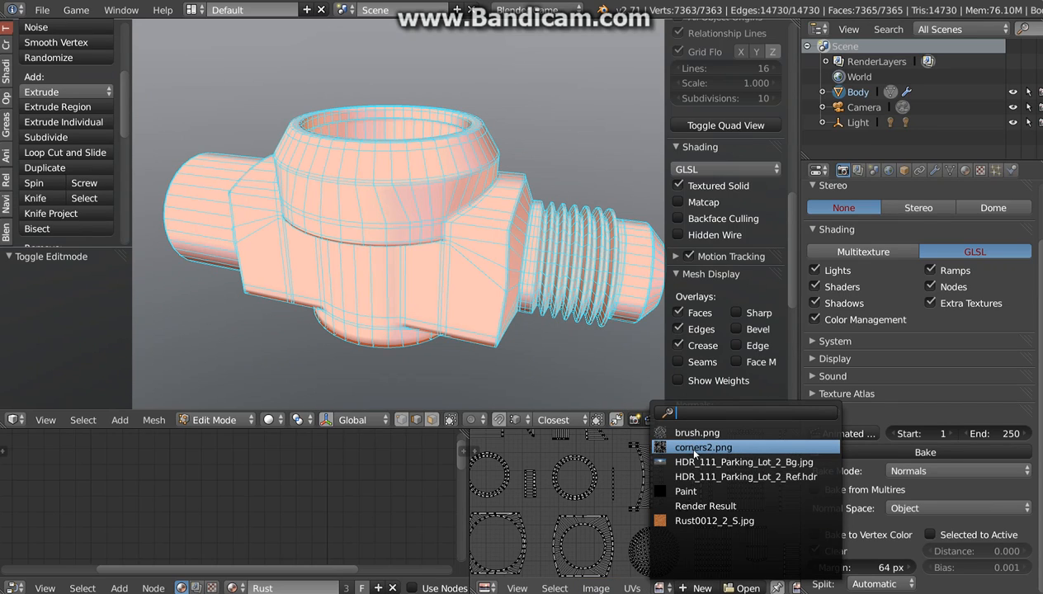
pyautogui.click(694, 453)
pyautogui.press('Tab')
pyautogui.moveTo(437, 247); pyautogui.dragTo(389, 225, button='middle')
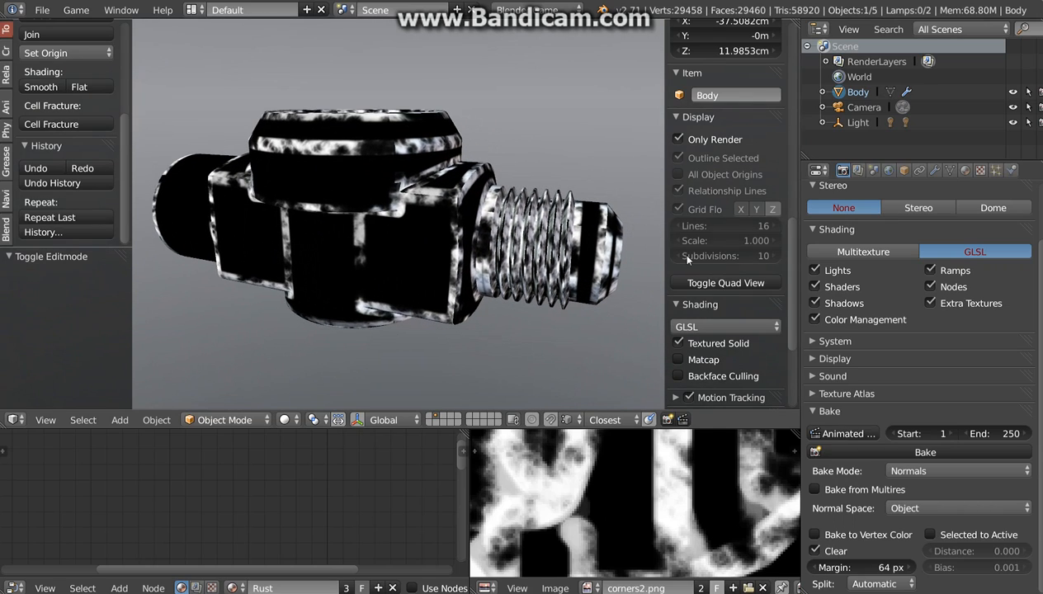
# - Assign the Rusted_Metal material to the Body object
pyautogui.click(966, 170)
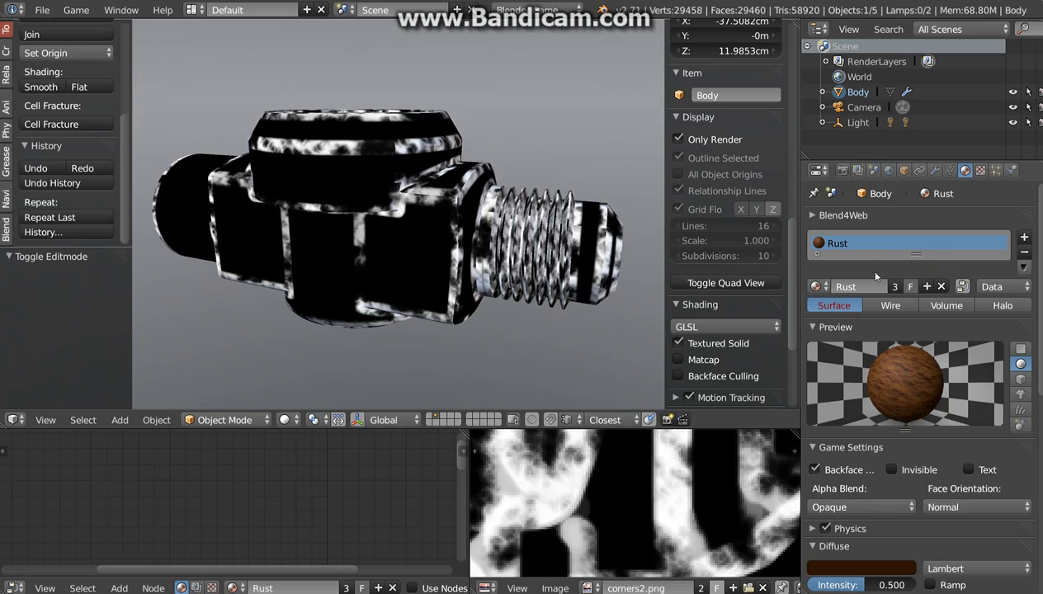
pyautogui.click(817, 286)
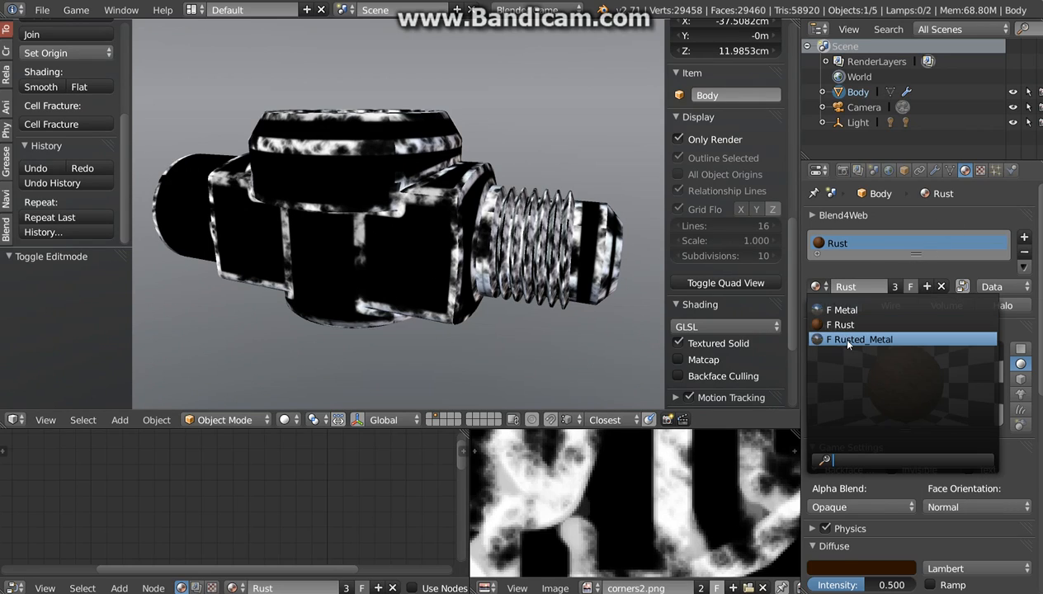
pyautogui.click(848, 340)
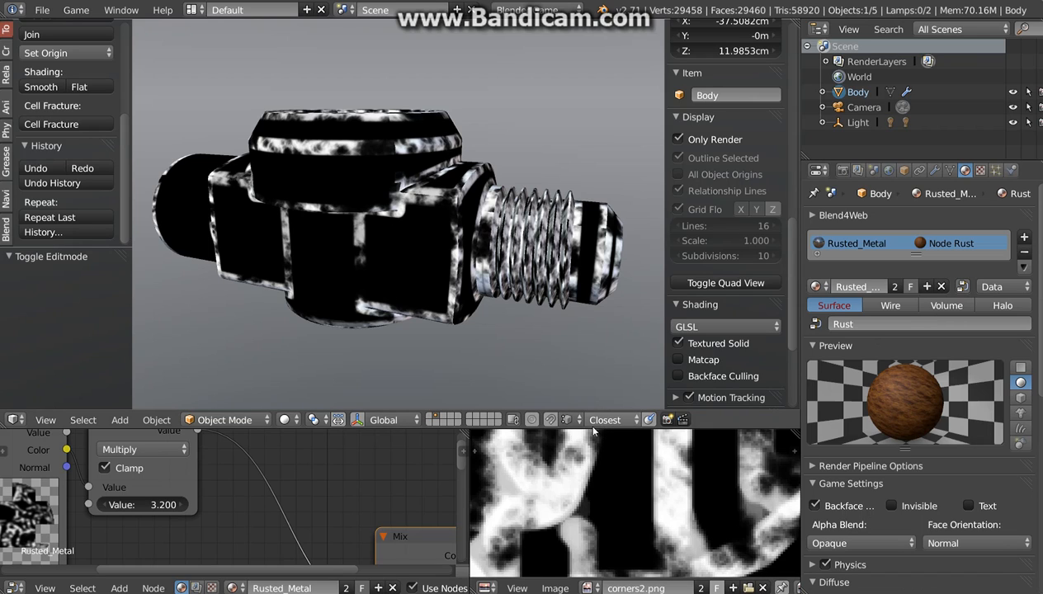
# - Maximize the node editor and adjust the layout of the Rusted_Metal nodes
pyautogui.hotkey('ctrl', 'space')
pyautogui.scroll(-5, 587, 388)
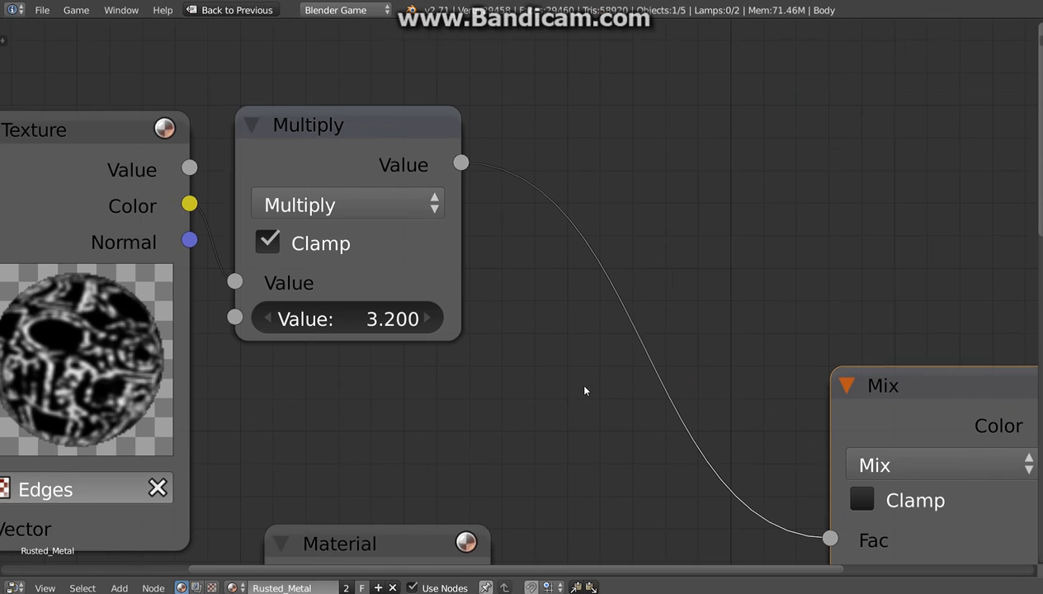
pyautogui.scroll(-1, 593, 392)
pyautogui.moveTo(593, 392); pyautogui.dragTo(600, 174, button='middle')
pyautogui.scroll(-2, 528, 200)
pyautogui.click(456, 192)
pyautogui.moveTo(566, 227); pyautogui.dragTo(575, 273)
pyautogui.moveTo(453, 201)
pyautogui.mouseDown()
pyautogui.moveTo(438, 203)
pyautogui.moveTo(456, 205)
pyautogui.mouseUp()
pyautogui.moveTo(522, 272); pyautogui.dragTo(506, 343, button='middle')
pyautogui.moveTo(678, 231)
pyautogui.mouseDown()
pyautogui.moveTo(678, 218)
pyautogui.moveTo(669, 235)
pyautogui.mouseUp()
pyautogui.moveTo(809, 131); pyautogui.dragTo(813, 146)
# - Examine the chain from Geometry and the Edges texture through Multiply to Mix and Output, and restore the normal screen layout
pyautogui.moveTo(657, 303); pyautogui.dragTo(780, 328, button='middle')
pyautogui.moveTo(431, 208); pyautogui.dragTo(518, 220, button='middle')
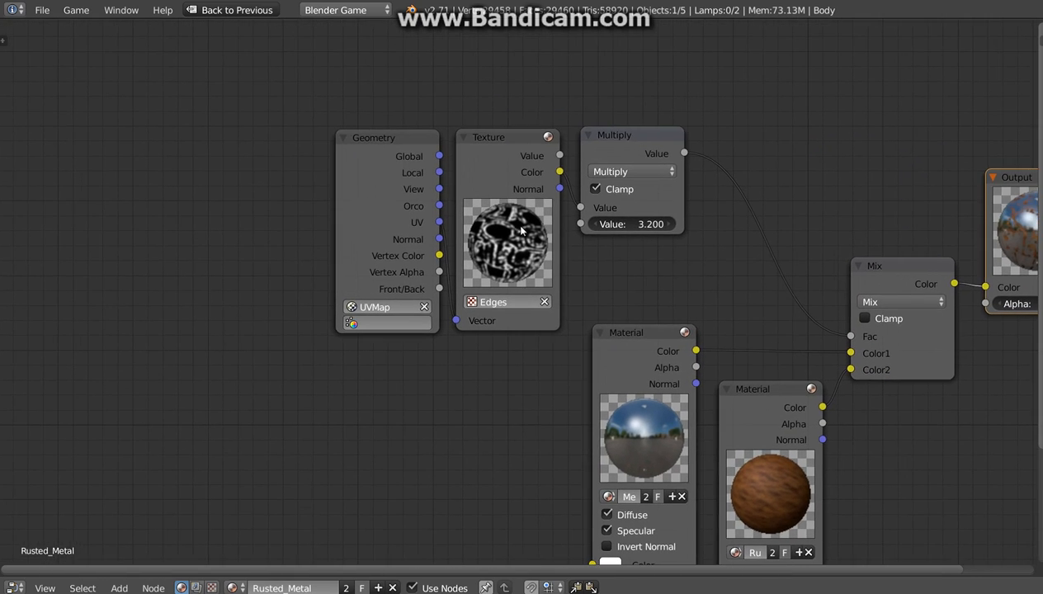
pyautogui.scroll(2, 517, 220)
pyautogui.moveTo(480, 129)
pyautogui.mouseDown()
pyautogui.moveTo(484, 121)
pyautogui.moveTo(479, 130)
pyautogui.mouseUp()
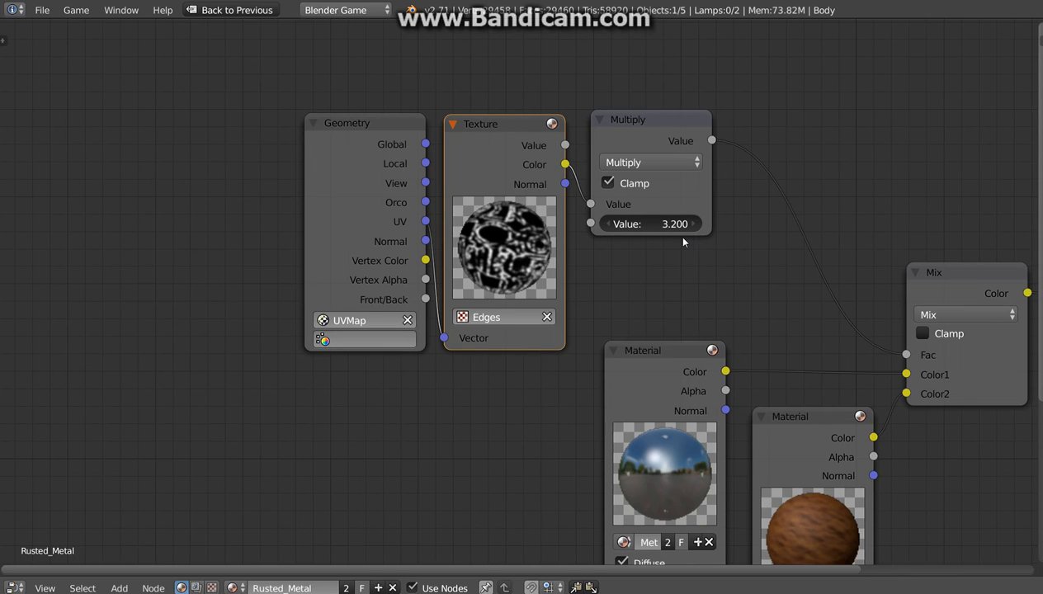
pyautogui.moveTo(673, 241); pyautogui.dragTo(367, 291, button='middle')
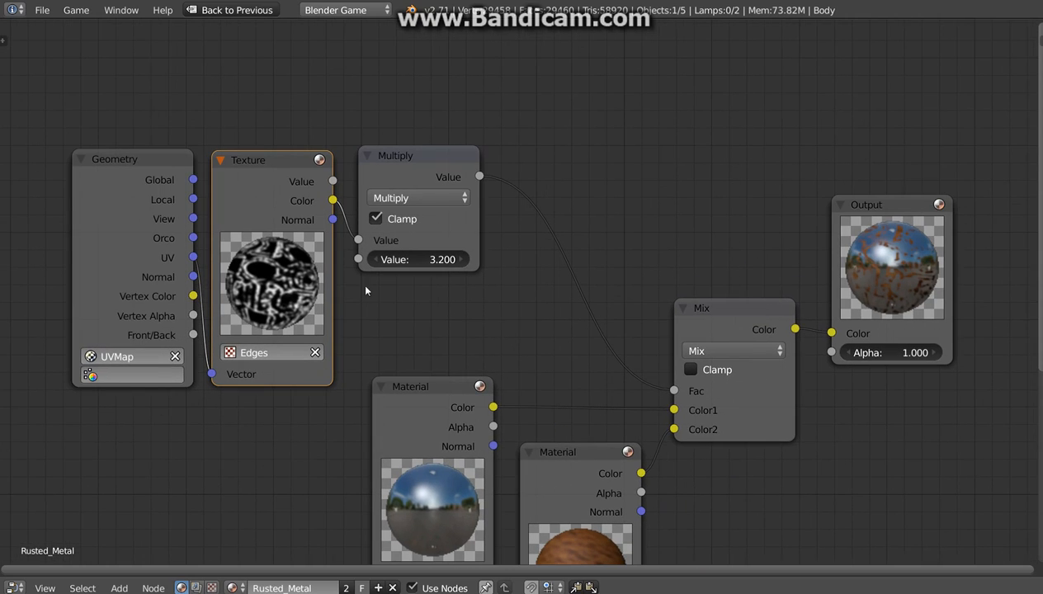
pyautogui.scroll(-1, 424, 314)
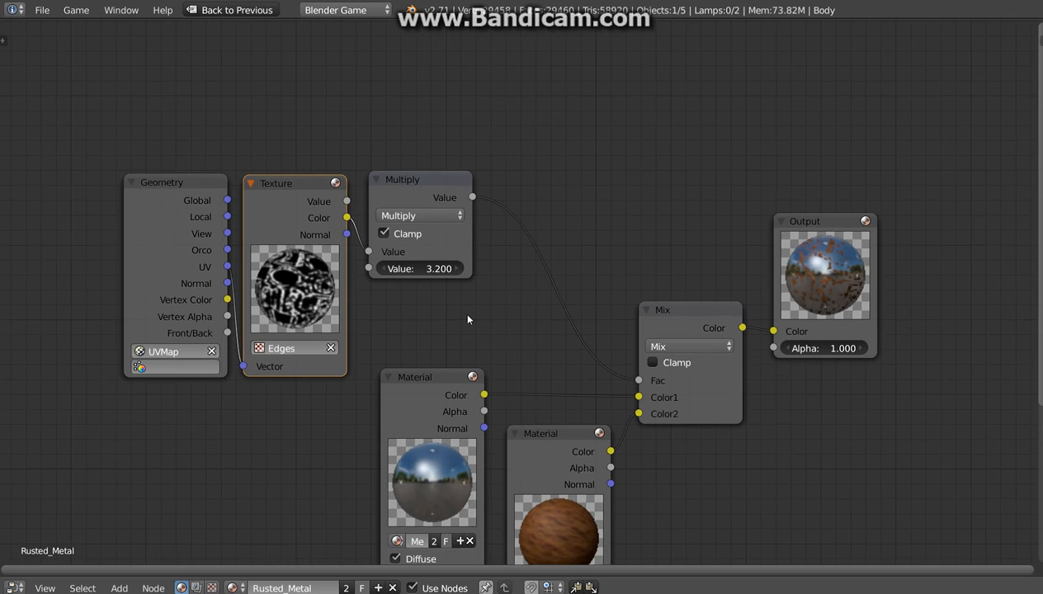
pyautogui.hotkey('ctrl', 'Up')
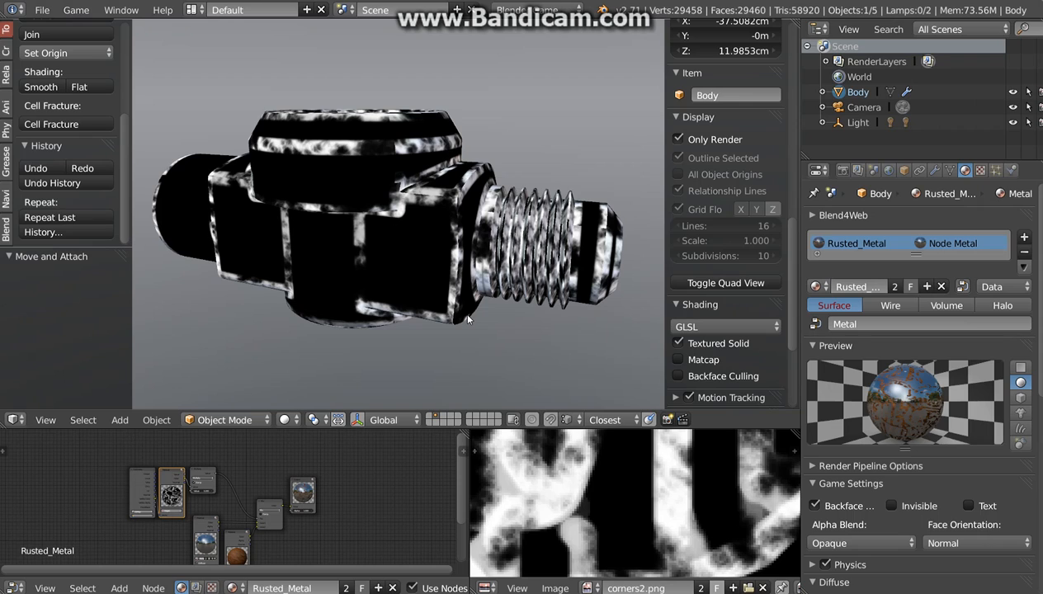
# - Display the fitting in Texture viewport shading and inspect its rusted edges from the pipe's open end
pyautogui.click(285, 419)
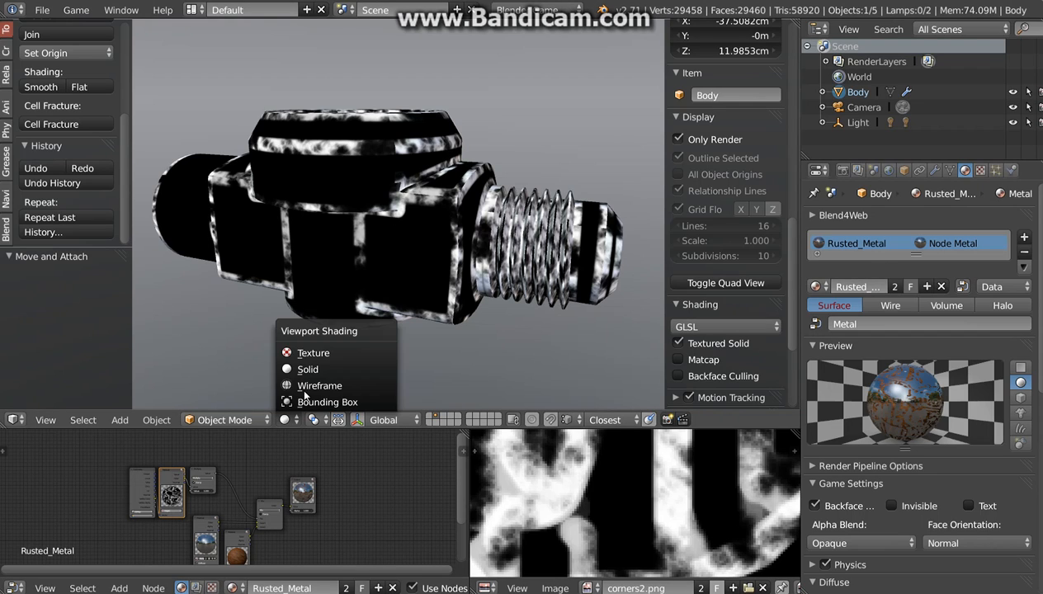
pyautogui.click(315, 354)
pyautogui.moveTo(419, 216)
pyautogui.mouseDown(button='middle')
pyautogui.moveTo(371, 226)
pyautogui.moveTo(506, 217)
pyautogui.mouseUp(button='middle')
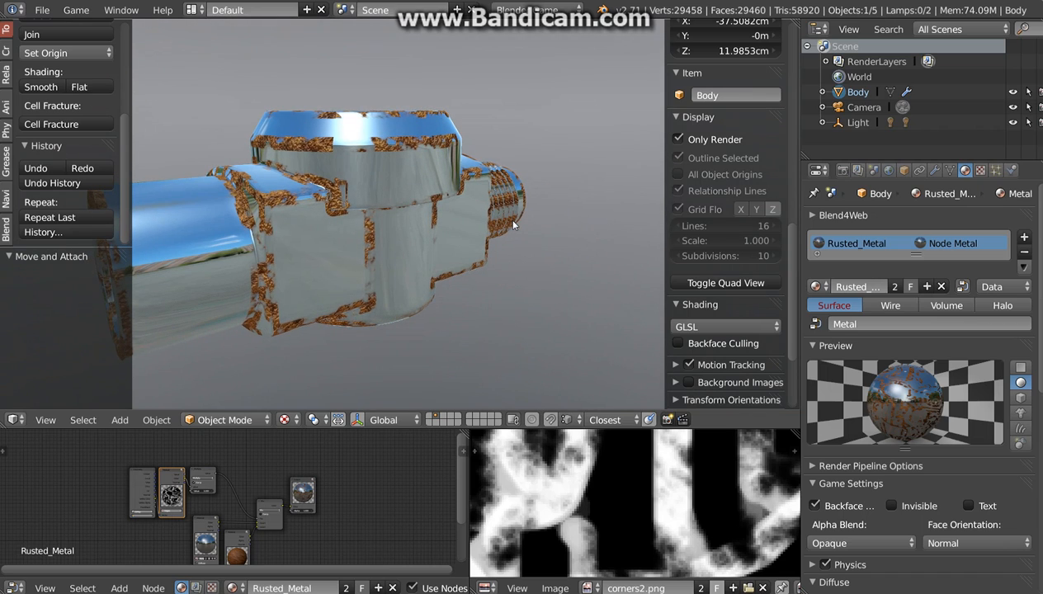
pyautogui.moveTo(372, 233); pyautogui.dragTo(412, 267, button='middle')
# - Try lower Multiply node values of 1.5 and 0.1 for the edge mask's rust strength
pyautogui.scroll(7, 212, 490)
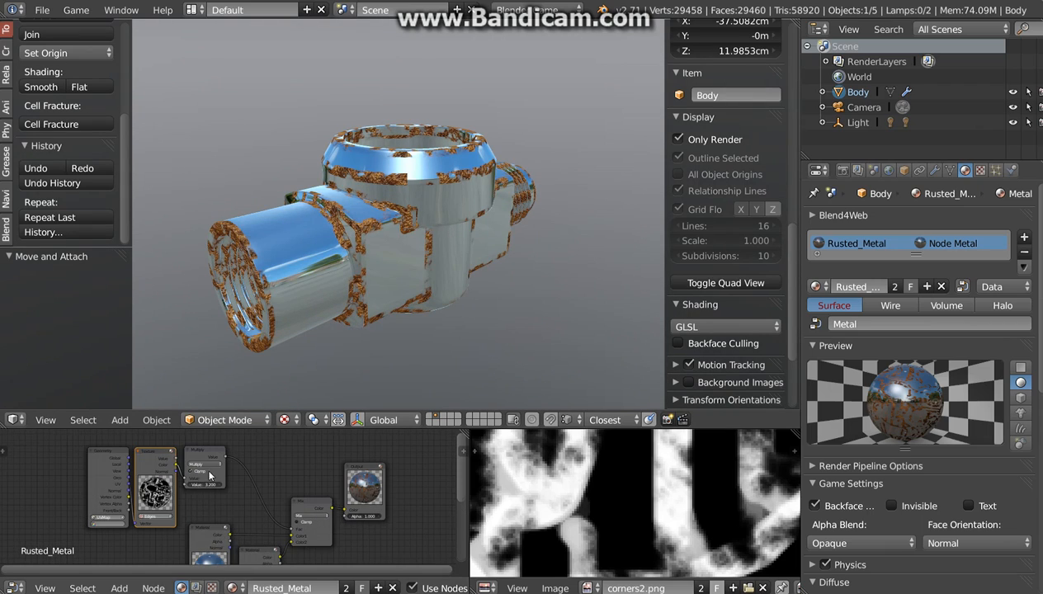
pyautogui.scroll(3, 219, 495)
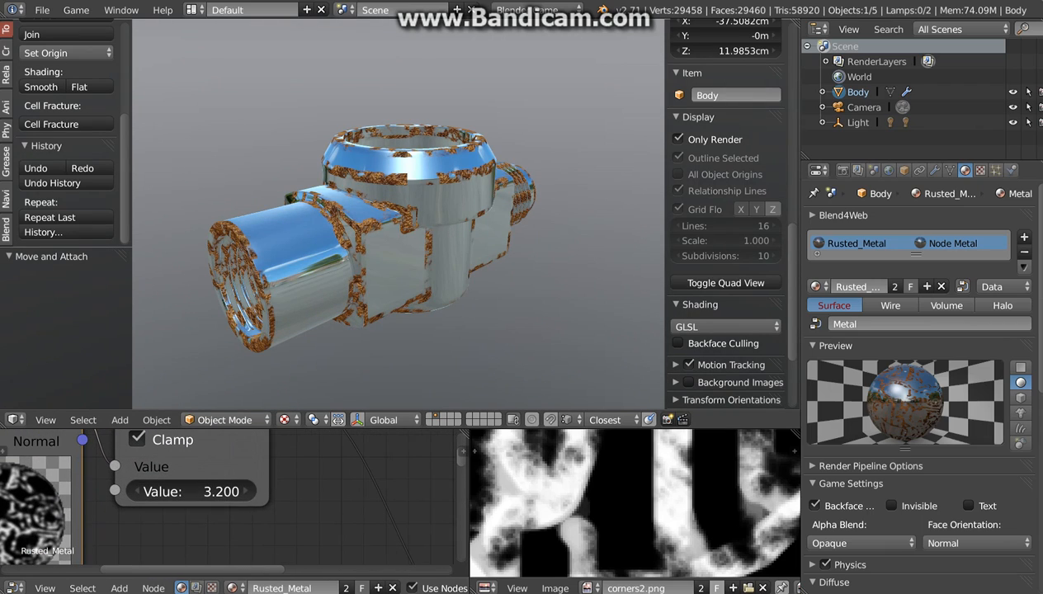
pyautogui.moveTo(219, 492)
pyautogui.mouseDown()
pyautogui.moveTo(75, 491)
pyautogui.moveTo(207, 491)
pyautogui.mouseUp()
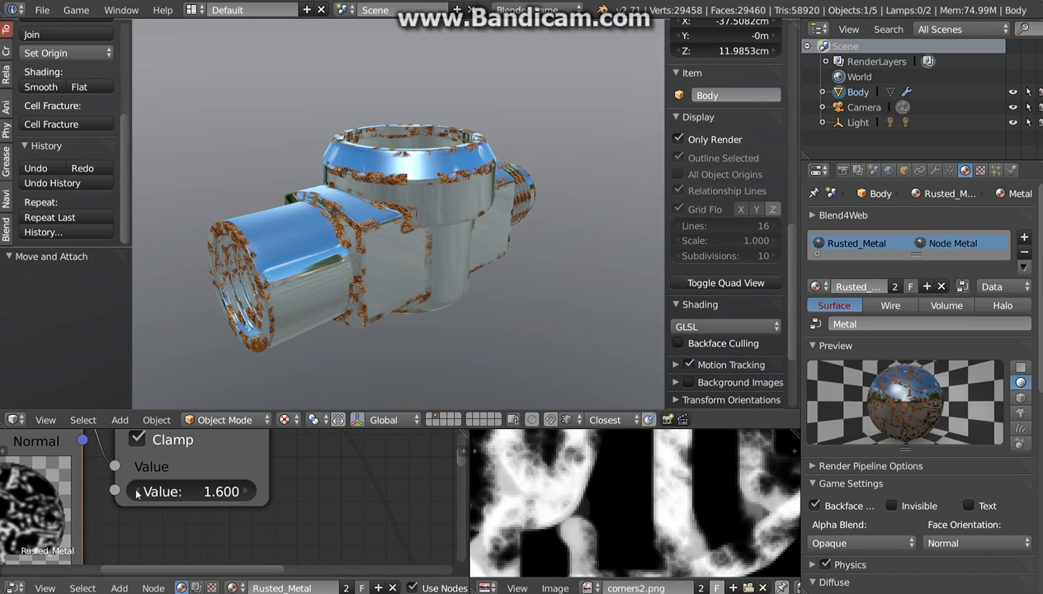
pyautogui.click(180, 495)
pyautogui.write('1.5')
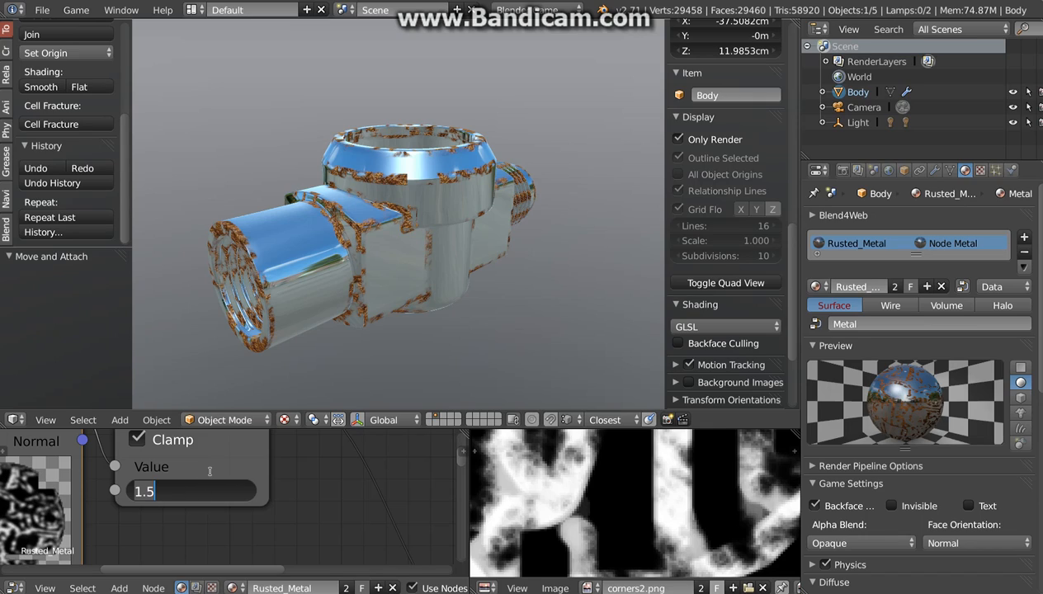
pyautogui.write('.1')
pyautogui.press('Return')
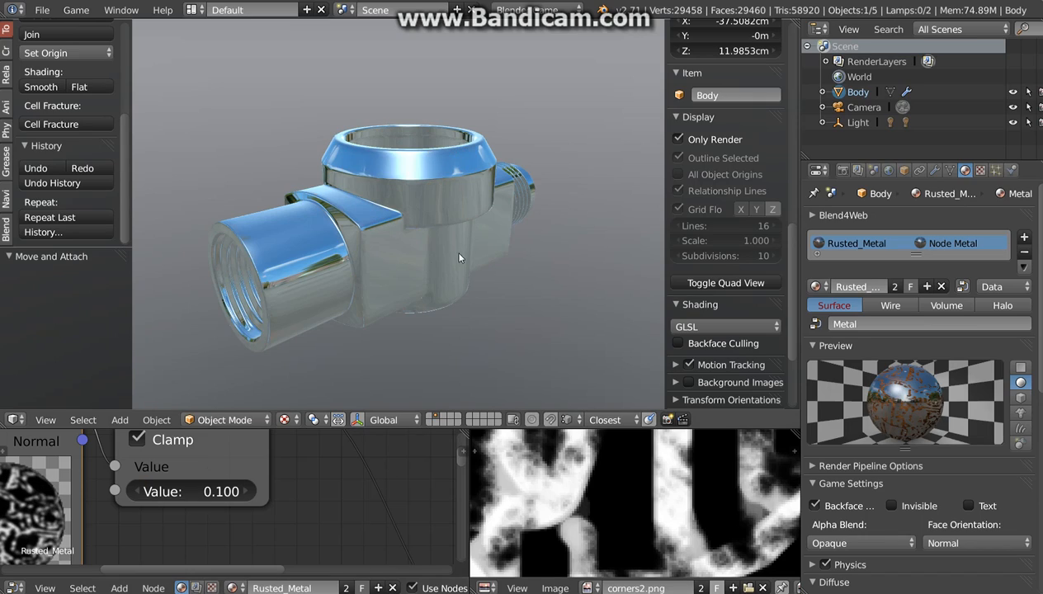
# - Try Multiply node values of 0.5, 0.9 and 1.2 to compare the amount of rust on the edges
pyautogui.click(223, 493)
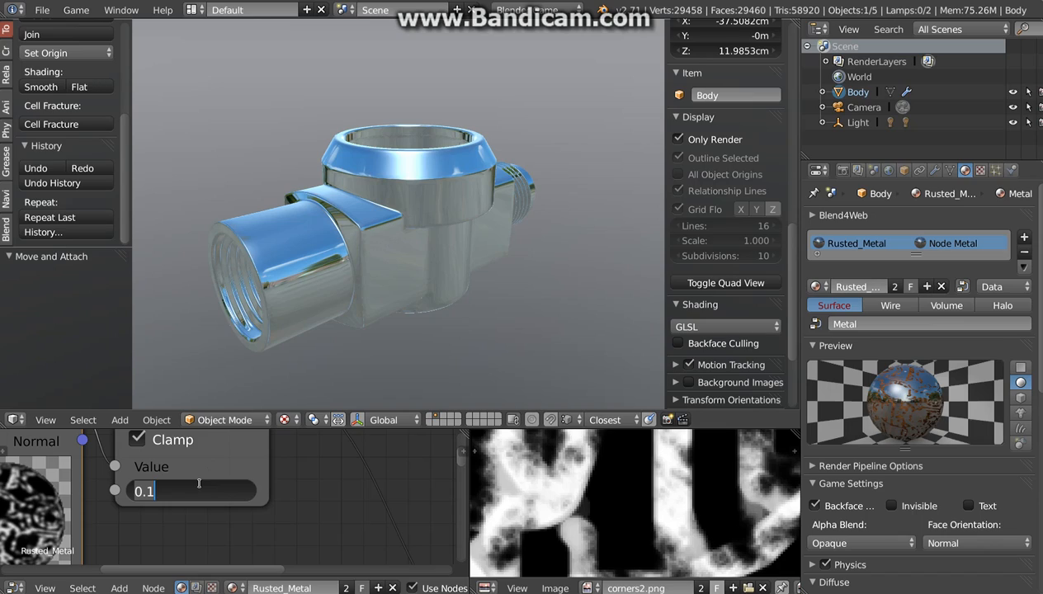
pyautogui.write('.5')
pyautogui.press('Return')
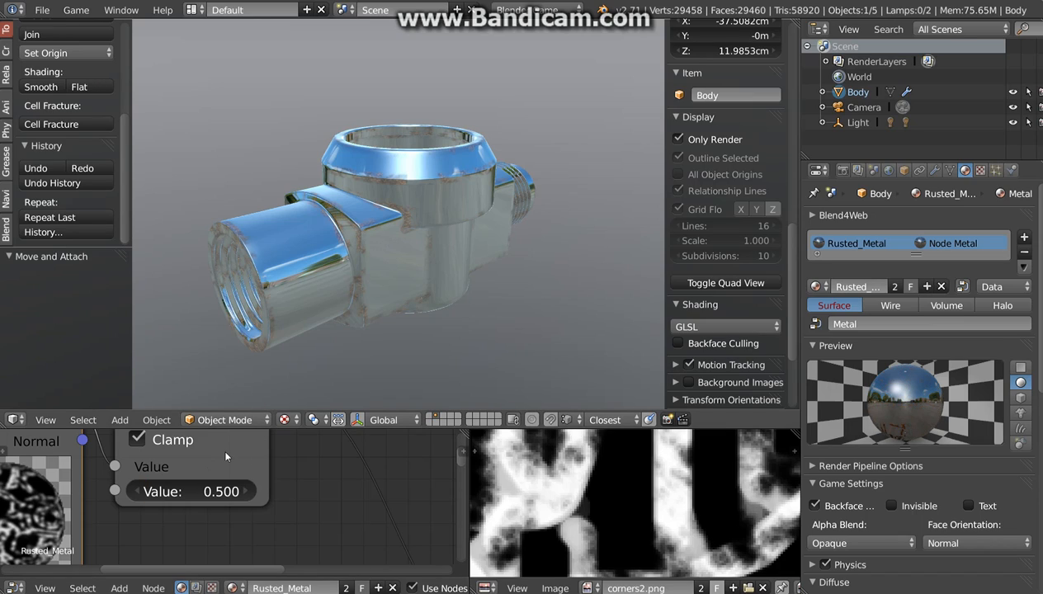
pyautogui.click(206, 493)
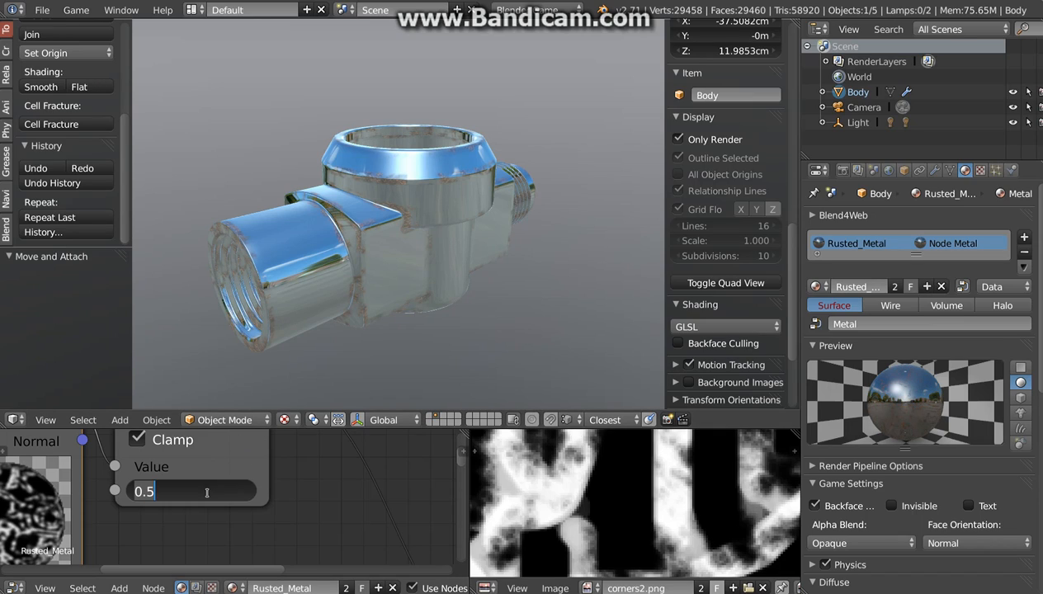
pyautogui.write('.9')
pyautogui.press('Return')
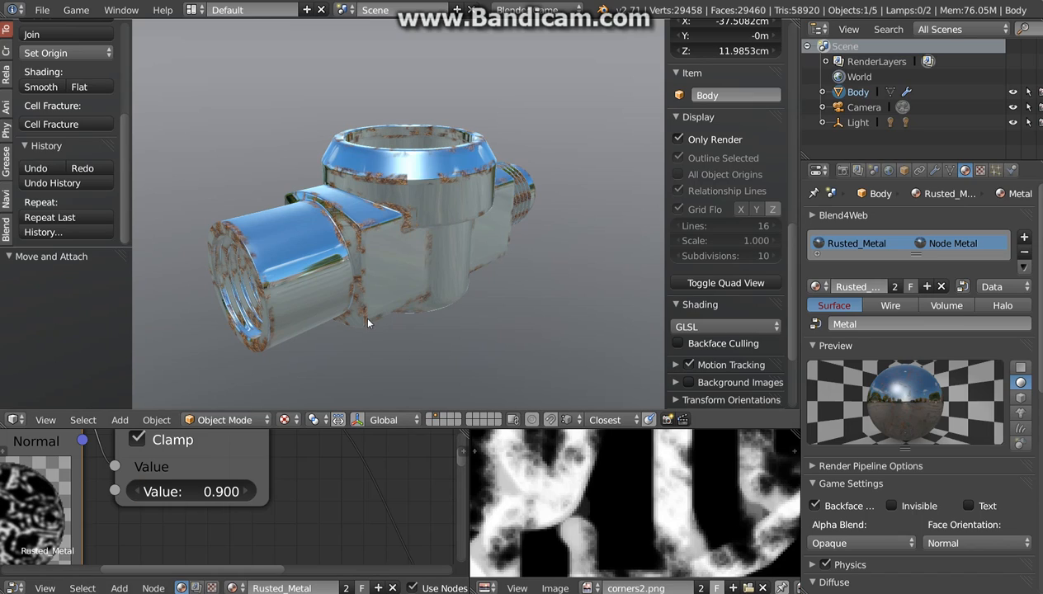
pyautogui.click(208, 491)
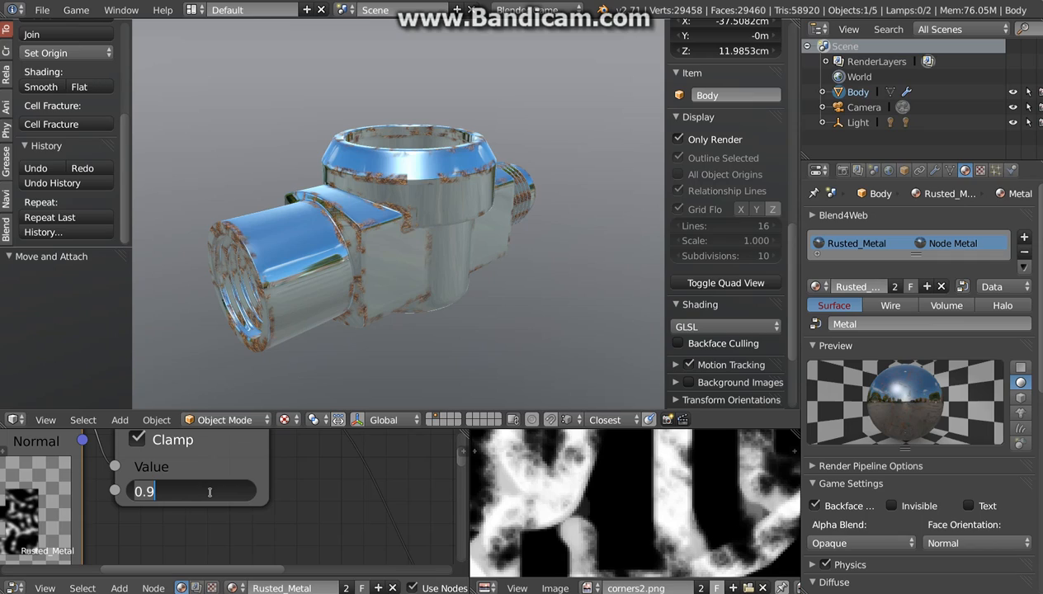
pyautogui.write('1.2')
pyautogui.press('Return')
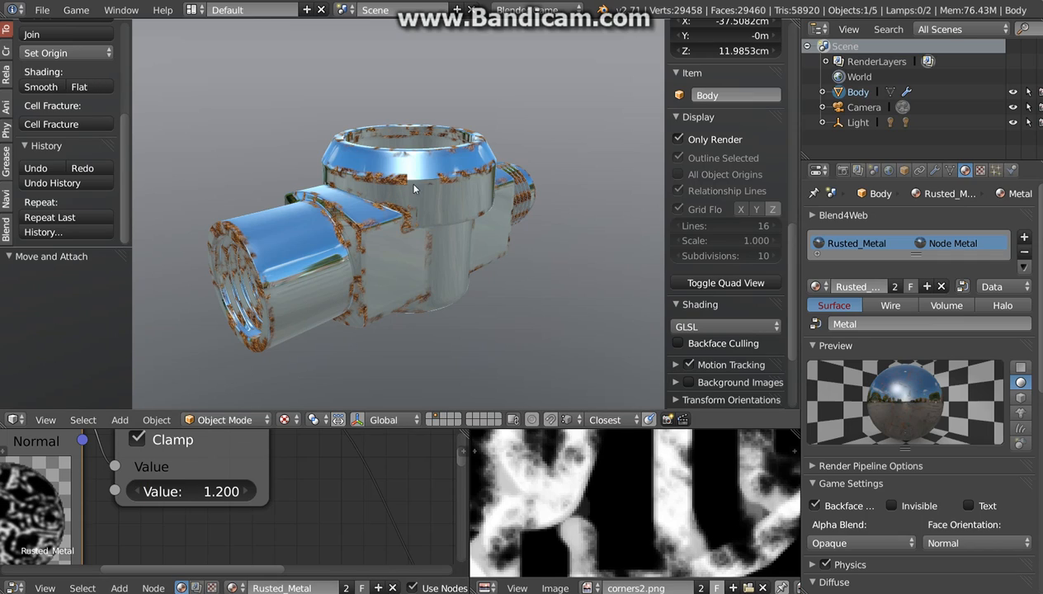
# - Set the Multiply node's value to 3.2 and inspect the rusted edges from the fitting's side
pyautogui.click(206, 492)
pyautogui.write('3.2')
pyautogui.press('Return')
pyautogui.moveTo(424, 200); pyautogui.dragTo(379, 208, button='middle')
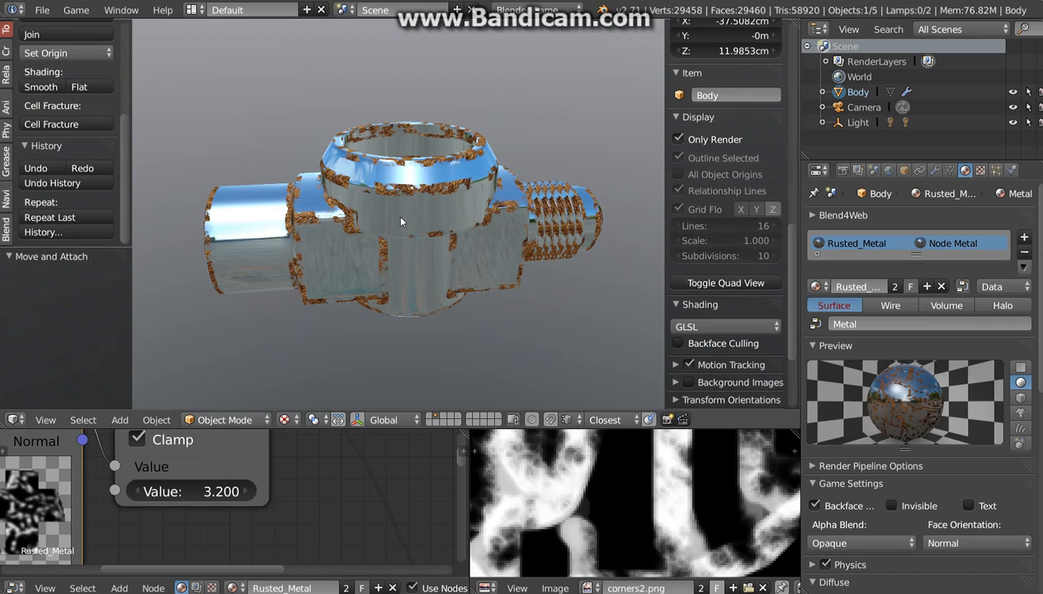
pyautogui.moveTo(419, 216); pyautogui.dragTo(283, 386, button='middle')
pyautogui.scroll(2, 449, 258)
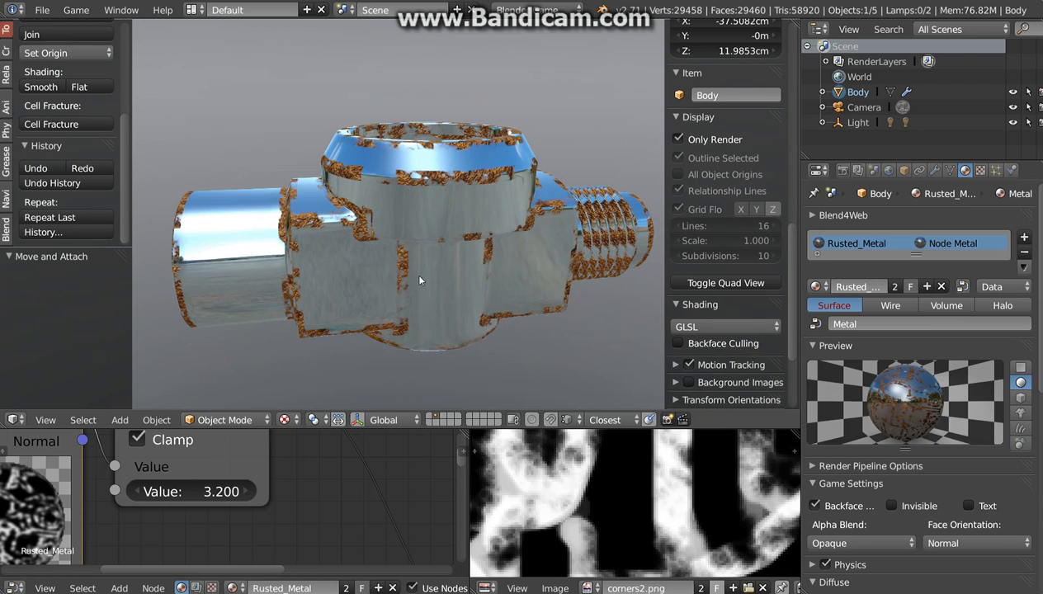
# - Switch the Body to Texture Paint mode and expand the brush's Texture settings
pyautogui.click(224, 420)
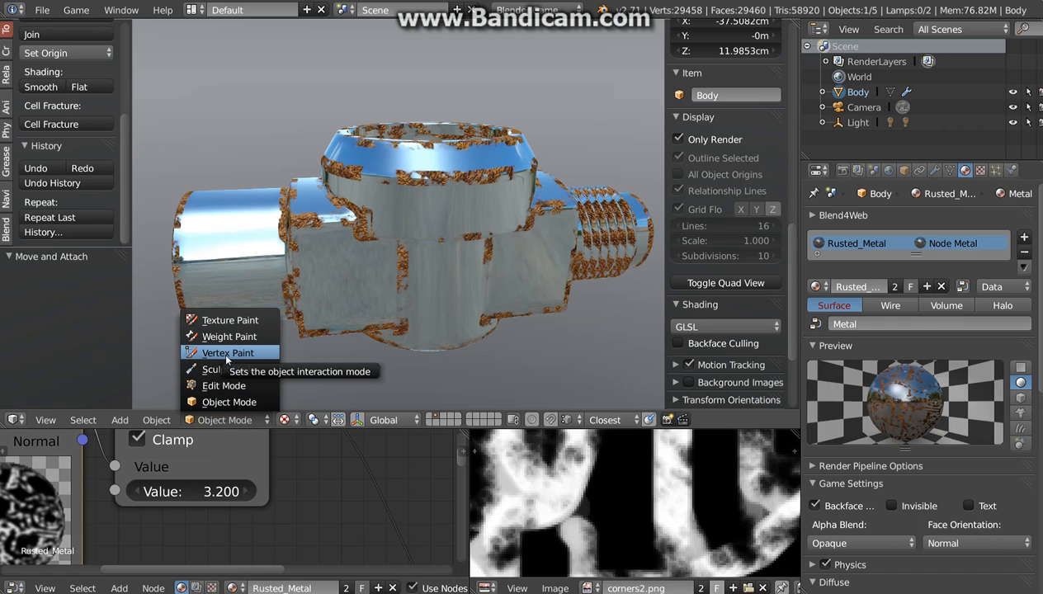
pyautogui.click(231, 325)
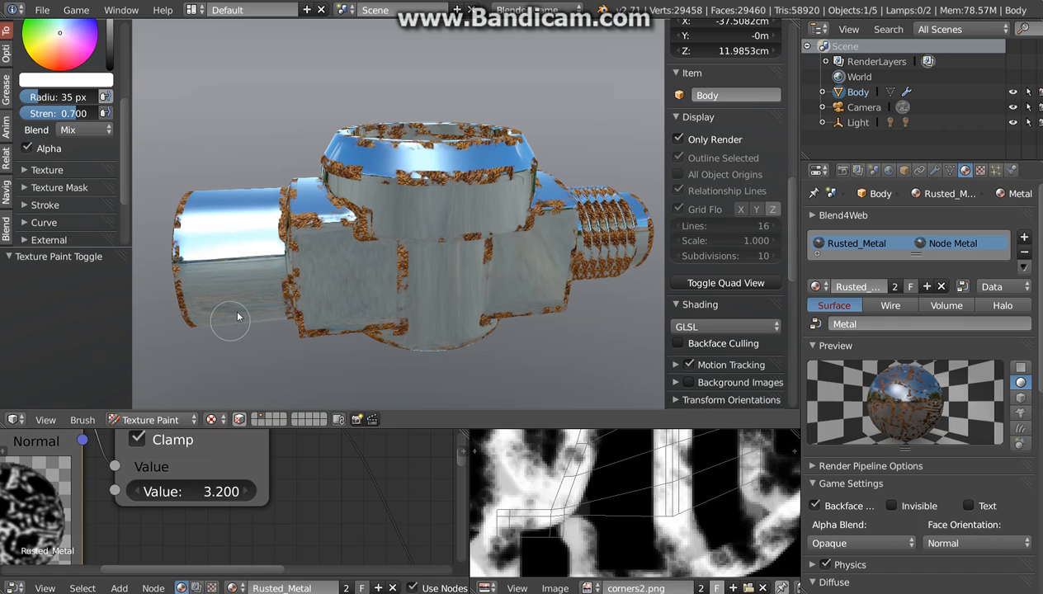
pyautogui.scroll(-1, 69, 163)
pyautogui.click(23, 125)
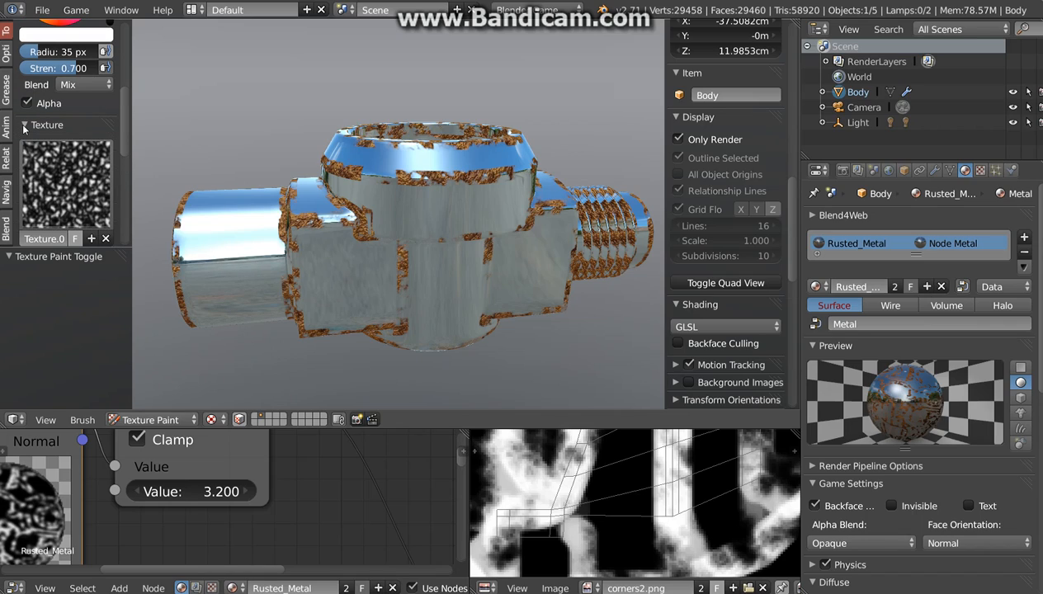
# - Set the textured paint brush's strength to 1.000
pyautogui.scroll(-1, 56, 189)
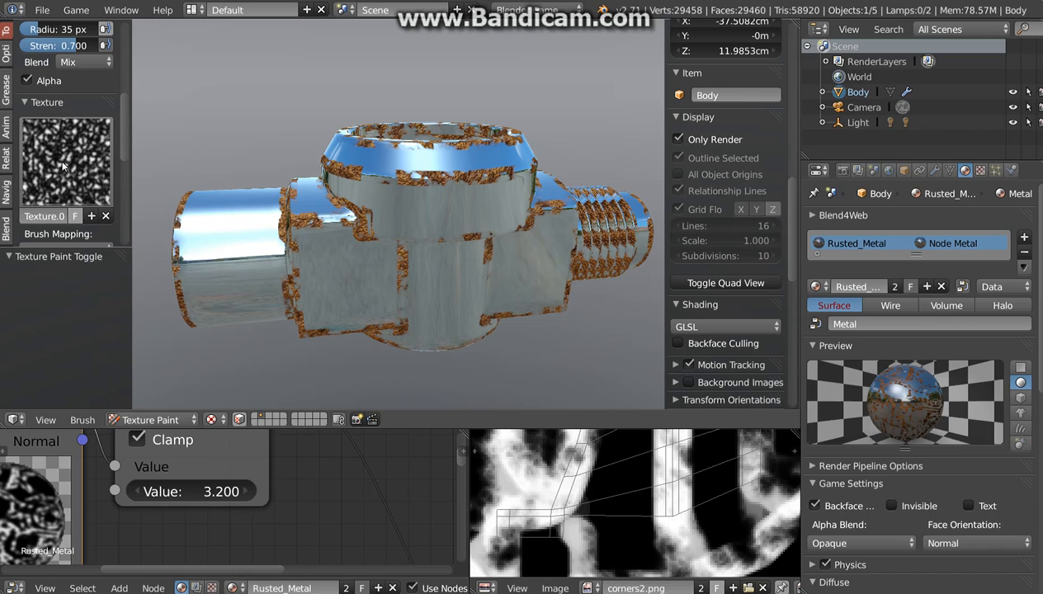
pyautogui.scroll(2, 64, 161)
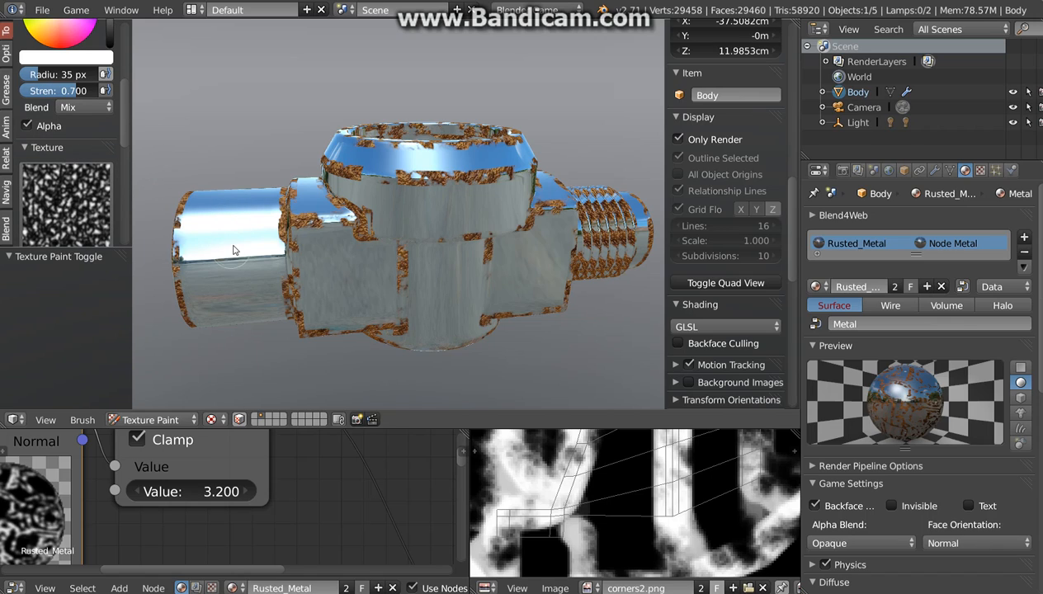
pyautogui.scroll(2, 255, 272)
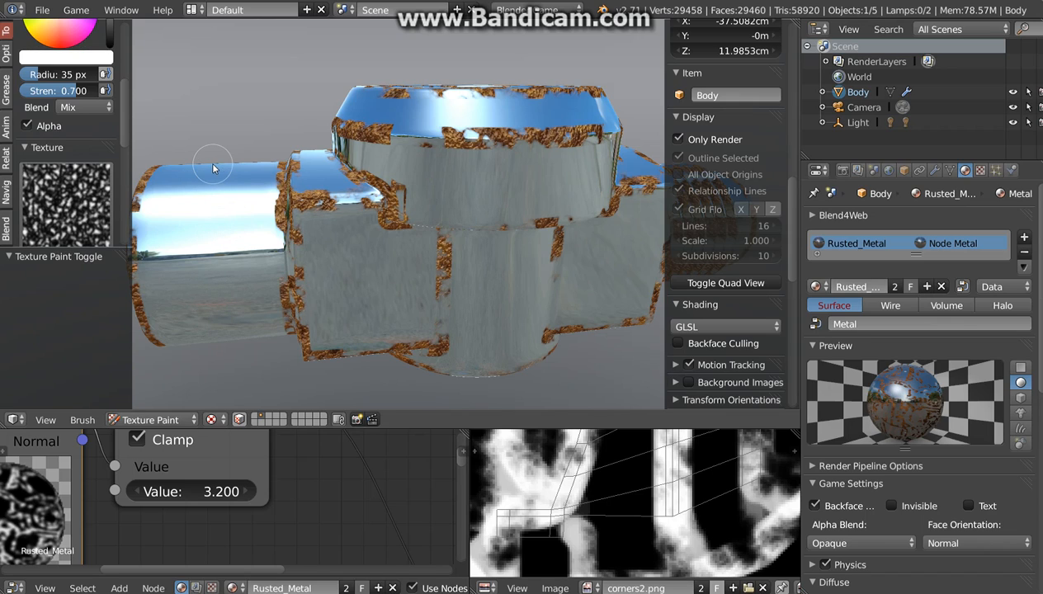
pyautogui.scroll(-2, 367, 284)
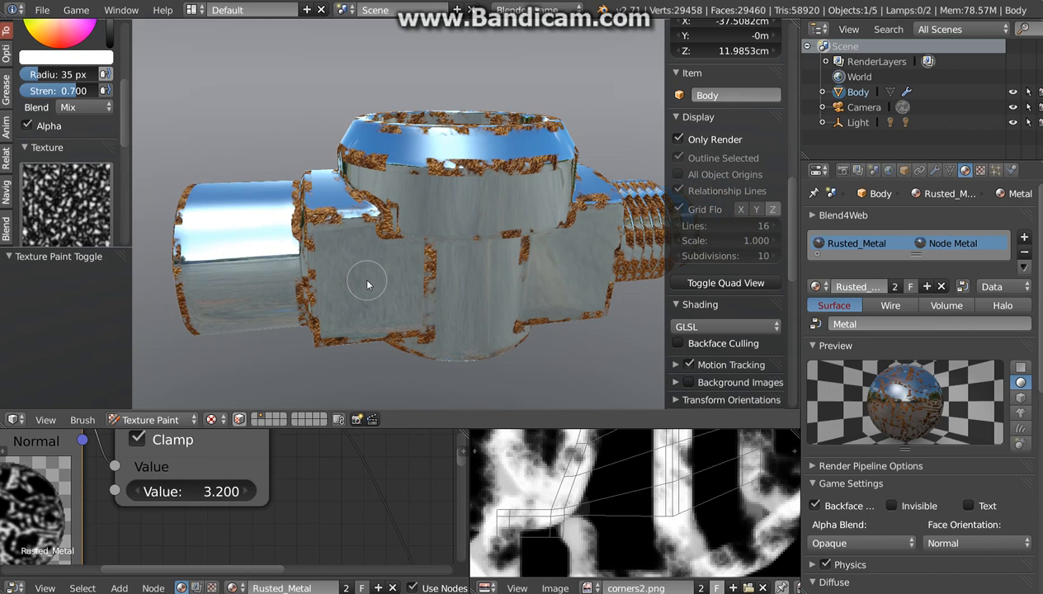
pyautogui.moveTo(383, 289); pyautogui.dragTo(379, 276, button='middle')
pyautogui.moveTo(73, 91); pyautogui.dragTo(99, 91)
pyautogui.scroll(4, 77, 169)
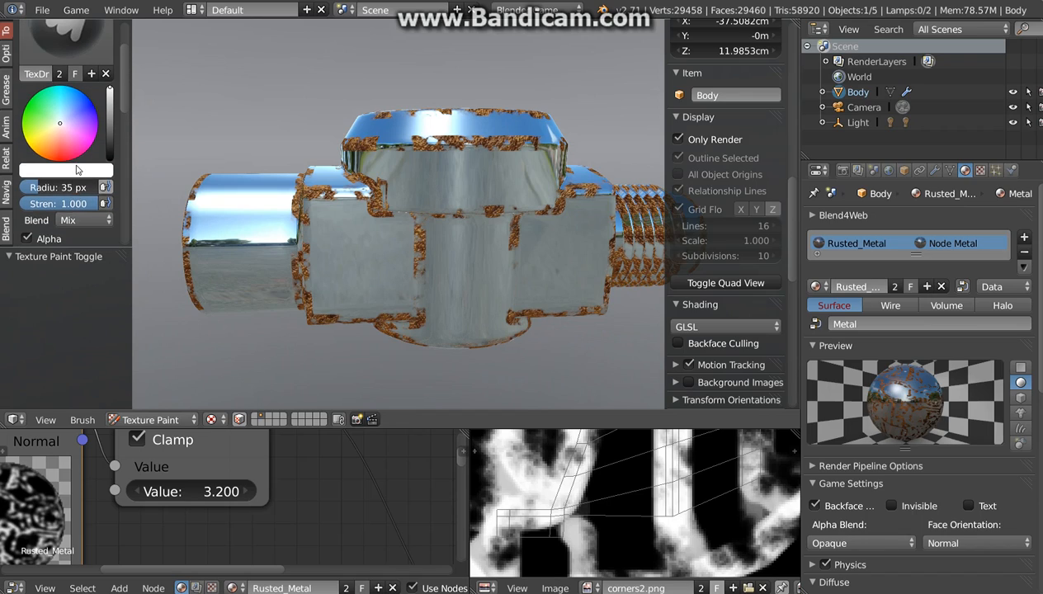
pyautogui.scroll(1, 78, 169)
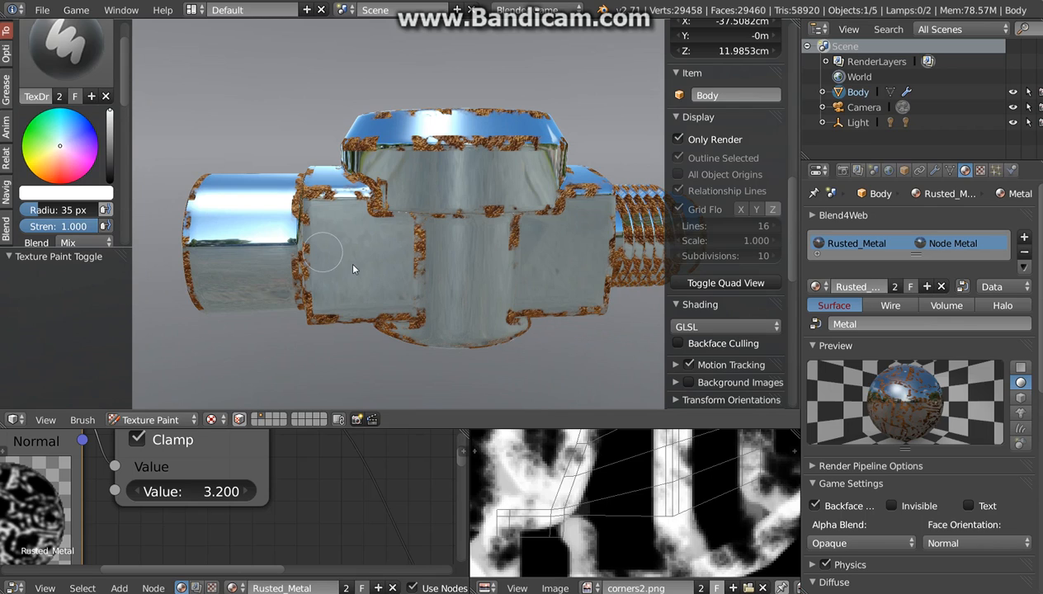
# - Paint speckled rust spots on the fitting's block face, central column and round underside with the textured brush
pyautogui.moveTo(400, 284); pyautogui.dragTo(354, 246, button='middle')
pyautogui.moveTo(354, 246)
pyautogui.mouseDown()
pyautogui.moveTo(332, 214)
pyautogui.moveTo(368, 275)
pyautogui.moveTo(312, 293)
pyautogui.moveTo(397, 255)
pyautogui.mouseUp()
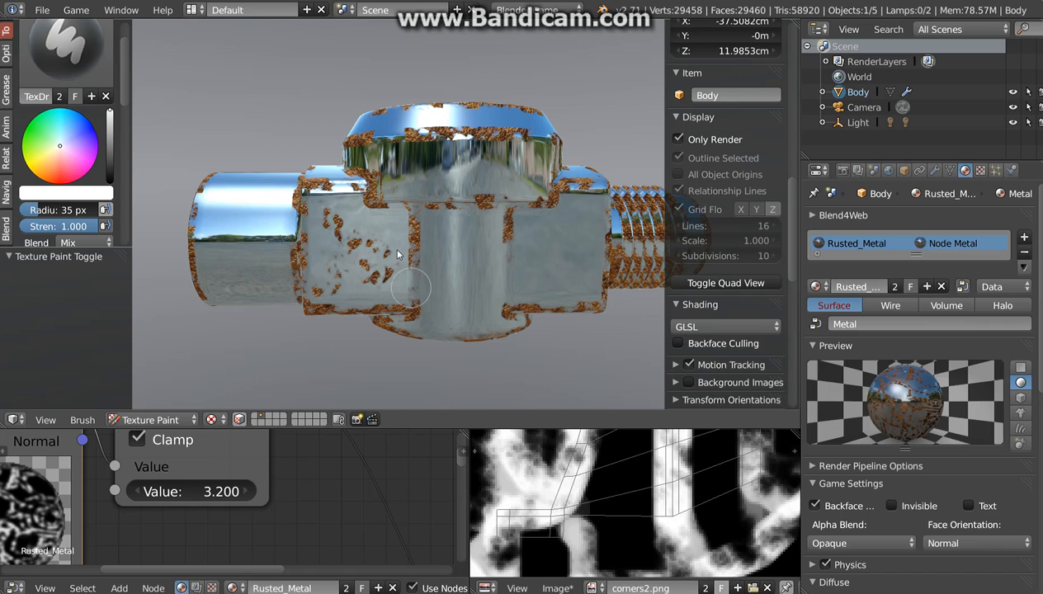
pyautogui.moveTo(397, 254)
pyautogui.mouseDown(button='middle')
pyautogui.moveTo(457, 310)
pyautogui.moveTo(387, 302)
pyautogui.mouseUp(button='middle')
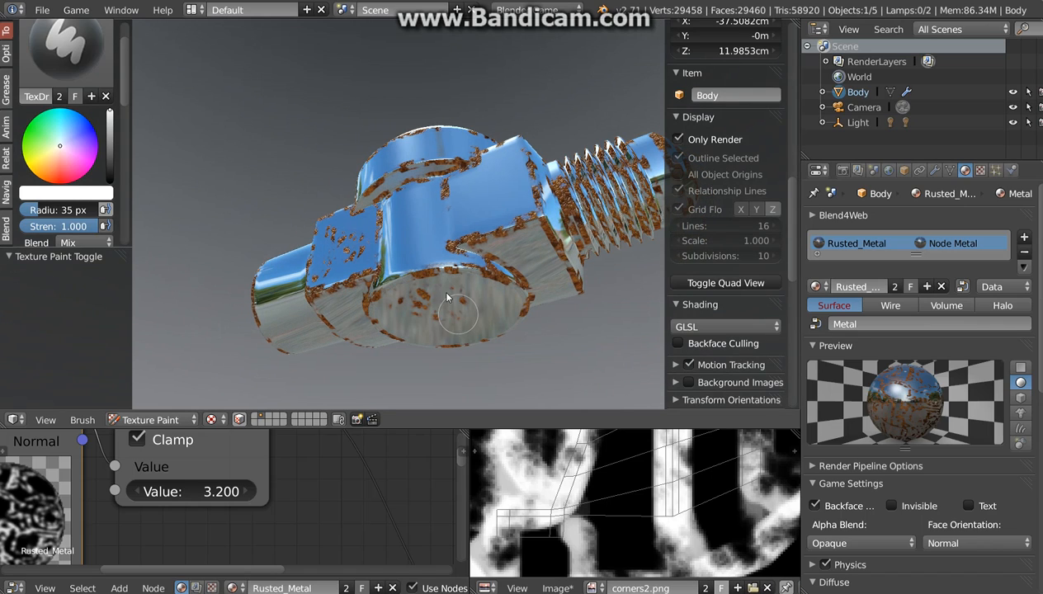
pyautogui.moveTo(475, 334)
pyautogui.mouseDown()
pyautogui.moveTo(462, 305)
pyautogui.moveTo(383, 237)
pyautogui.mouseUp()
pyautogui.moveTo(449, 300); pyautogui.dragTo(475, 308, button='middle')
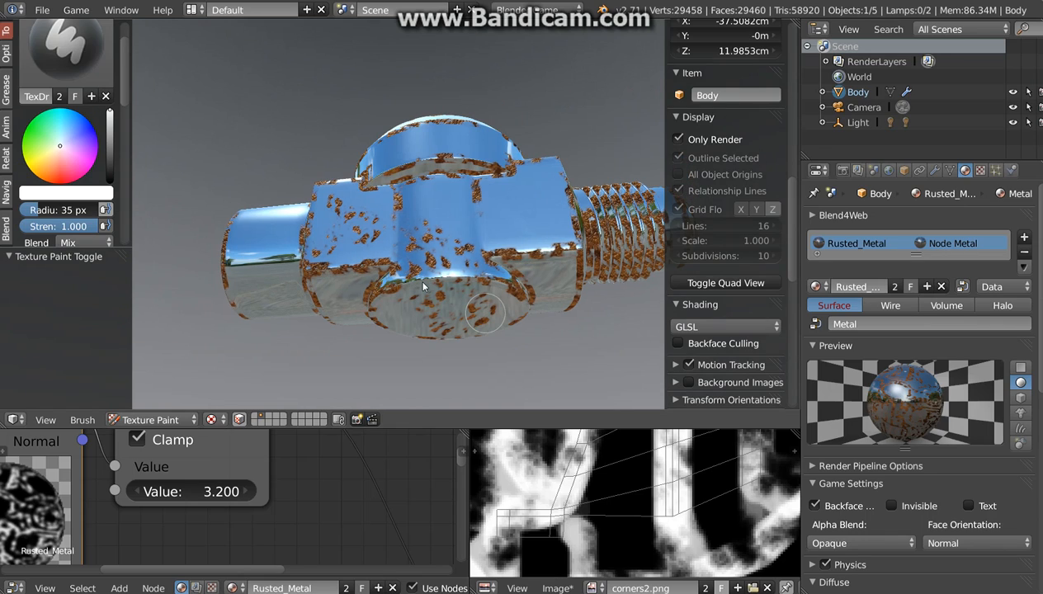
# - Switch to the untextured F Brush preset and paint a stroke on the fitting's round underside
pyautogui.click(61, 80)
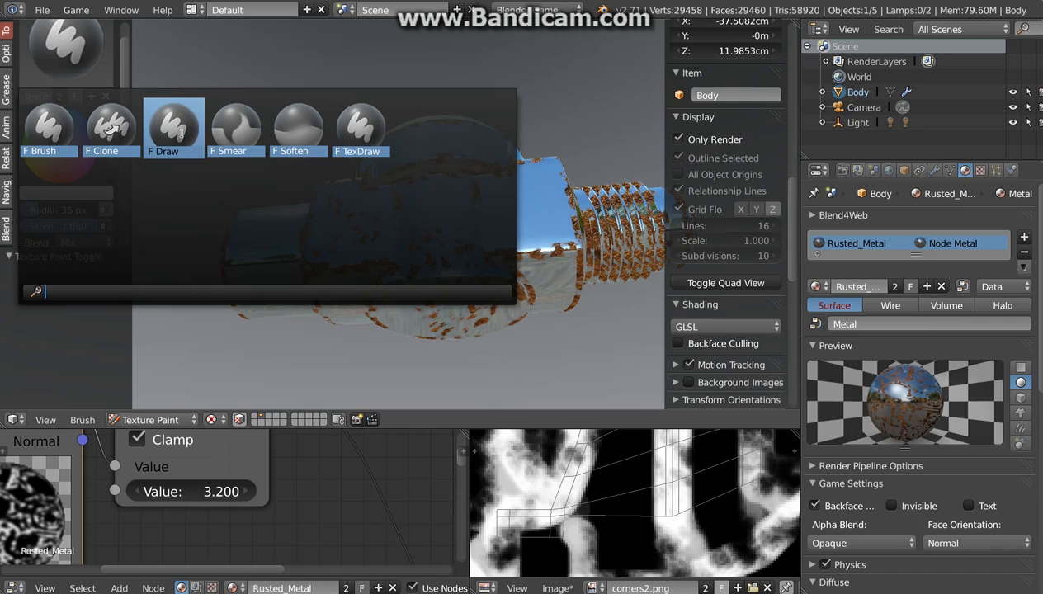
pyautogui.click(38, 129)
pyautogui.scroll(-6, 88, 198)
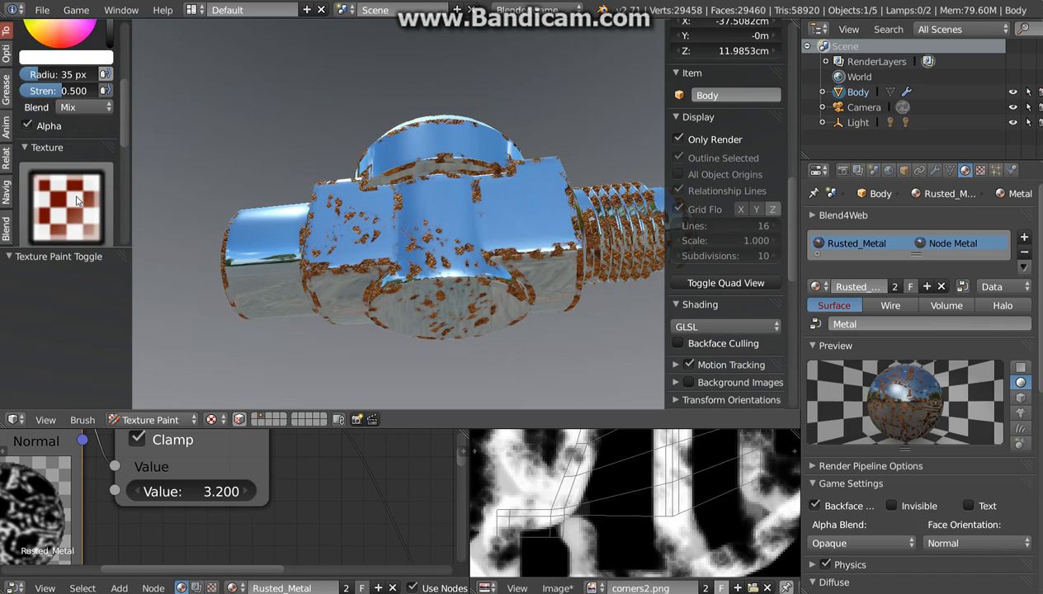
pyautogui.moveTo(405, 304)
pyautogui.mouseDown()
pyautogui.moveTo(483, 314)
pyautogui.moveTo(429, 309)
pyautogui.mouseUp()
# - Set the F Brush strength to 1.000 and paint solid rust over the fitting's underside
pyautogui.scroll(2, 76, 171)
pyautogui.scroll(1, 76, 167)
pyautogui.moveTo(61, 69); pyautogui.dragTo(124, 71)
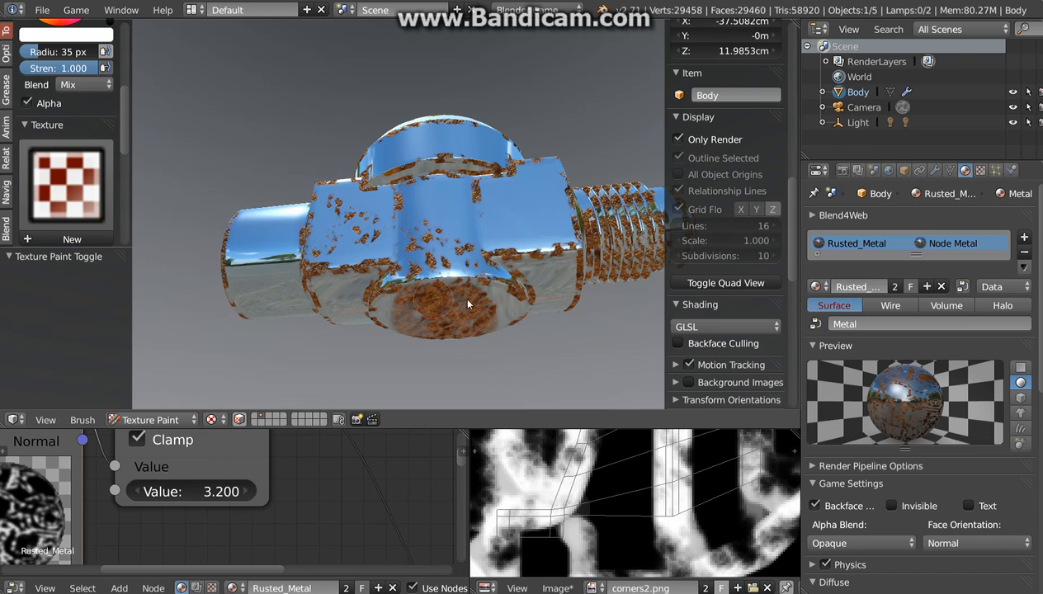
pyautogui.moveTo(498, 282); pyautogui.dragTo(424, 263, button='middle')
pyautogui.moveTo(443, 259); pyautogui.dragTo(487, 252)
pyautogui.moveTo(553, 299)
pyautogui.mouseDown(button='middle')
pyautogui.moveTo(541, 313)
pyautogui.moveTo(441, 286)
pyautogui.mouseUp(button='middle')
pyautogui.moveTo(442, 287)
pyautogui.mouseDown()
pyautogui.moveTo(361, 269)
pyautogui.moveTo(318, 198)
pyautogui.moveTo(465, 252)
pyautogui.moveTo(427, 190)
pyautogui.moveTo(471, 211)
pyautogui.mouseUp()
# - Paint a solid rust stripe across the block face beside the threaded end, on the fitting's opposite side
pyautogui.moveTo(450, 227)
pyautogui.mouseDown(button='middle')
pyautogui.moveTo(420, 214)
pyautogui.moveTo(367, 227)
pyautogui.moveTo(419, 293)
pyautogui.moveTo(425, 334)
pyautogui.mouseUp(button='middle')
pyautogui.scroll(-3, 416, 279)
pyautogui.moveTo(473, 278); pyautogui.dragTo(360, 239, button='middle')
pyautogui.scroll(2, 349, 246)
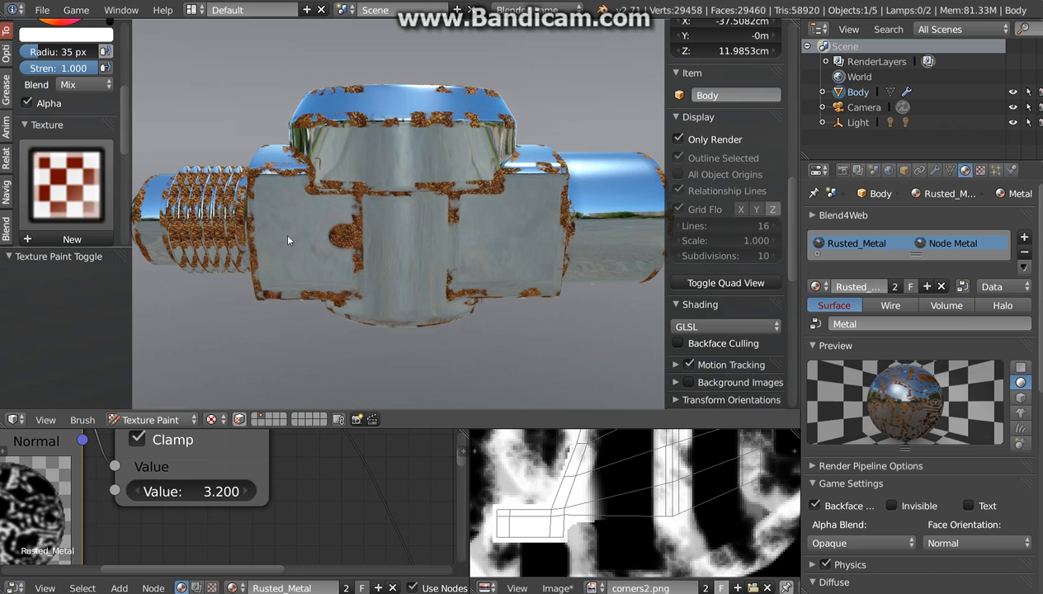
pyautogui.moveTo(401, 241); pyautogui.dragTo(439, 252)
pyautogui.moveTo(419, 229); pyautogui.dragTo(379, 237, button='middle')
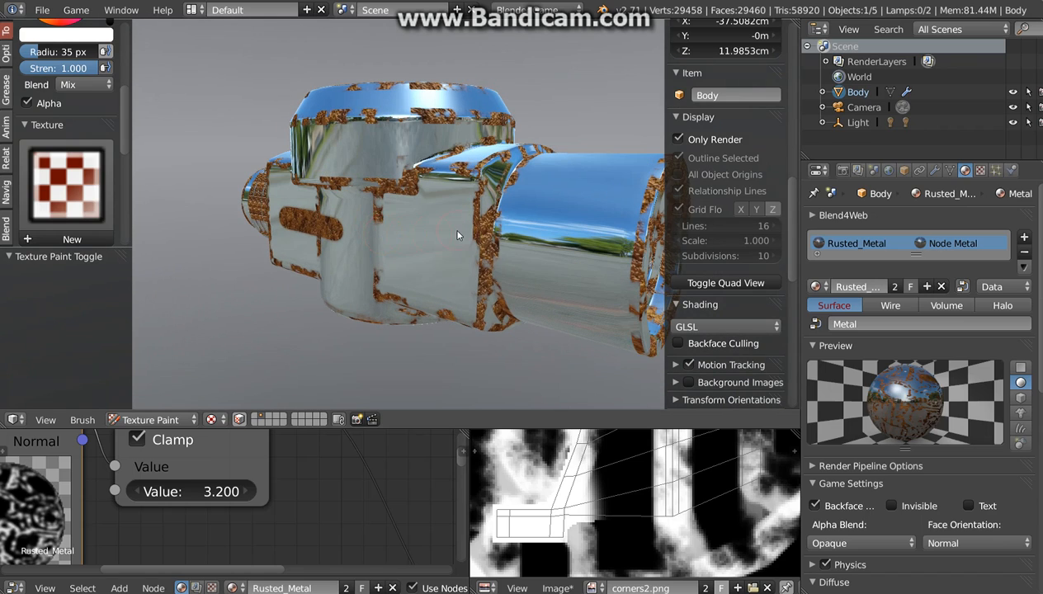